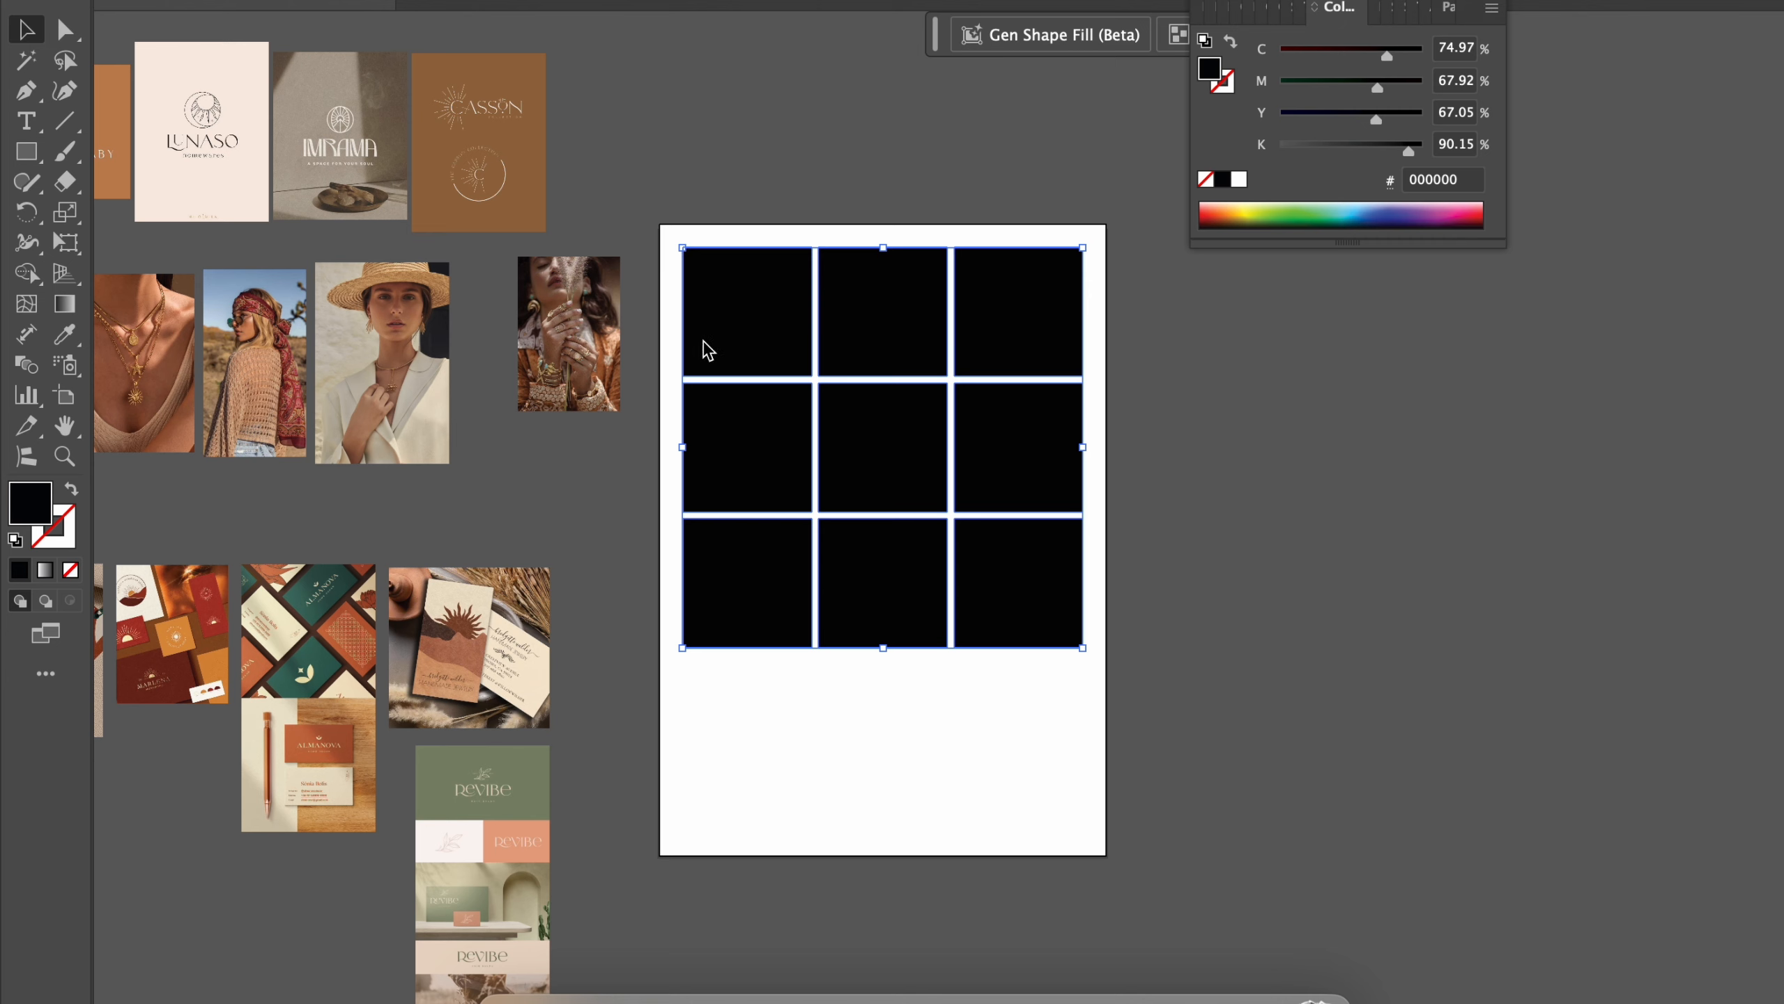
Step: Mask the dark green NOVA logo image into the first square of the grid's top row with a clipping mask
{"action": "left_click", "coordinate": [649, 363]}
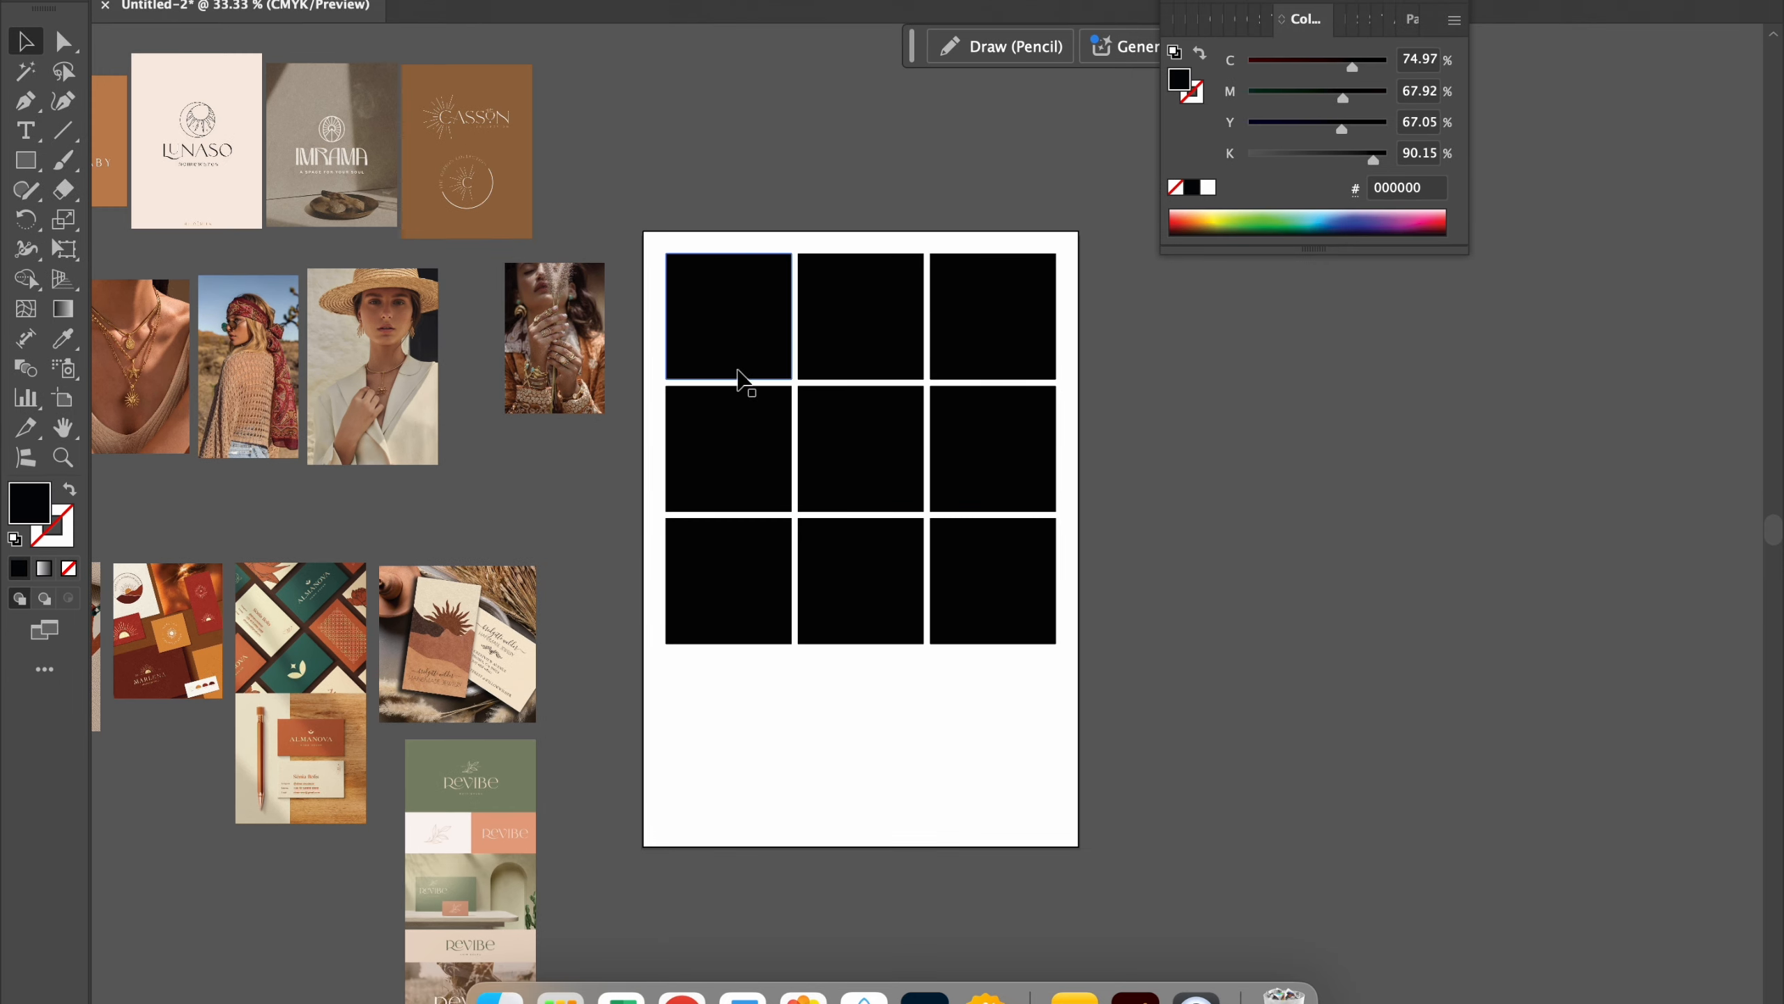
{"action": "scroll", "coordinate": [709, 383], "scroll_direction": "up", "scroll_amount": 2}
{"action": "key", "text": "super+equal"}
{"action": "key", "text": "super+equal"}
{"action": "left_click", "coordinate": [458, 581], "text": "shift"}
{"action": "right_click", "coordinate": [457, 579]}
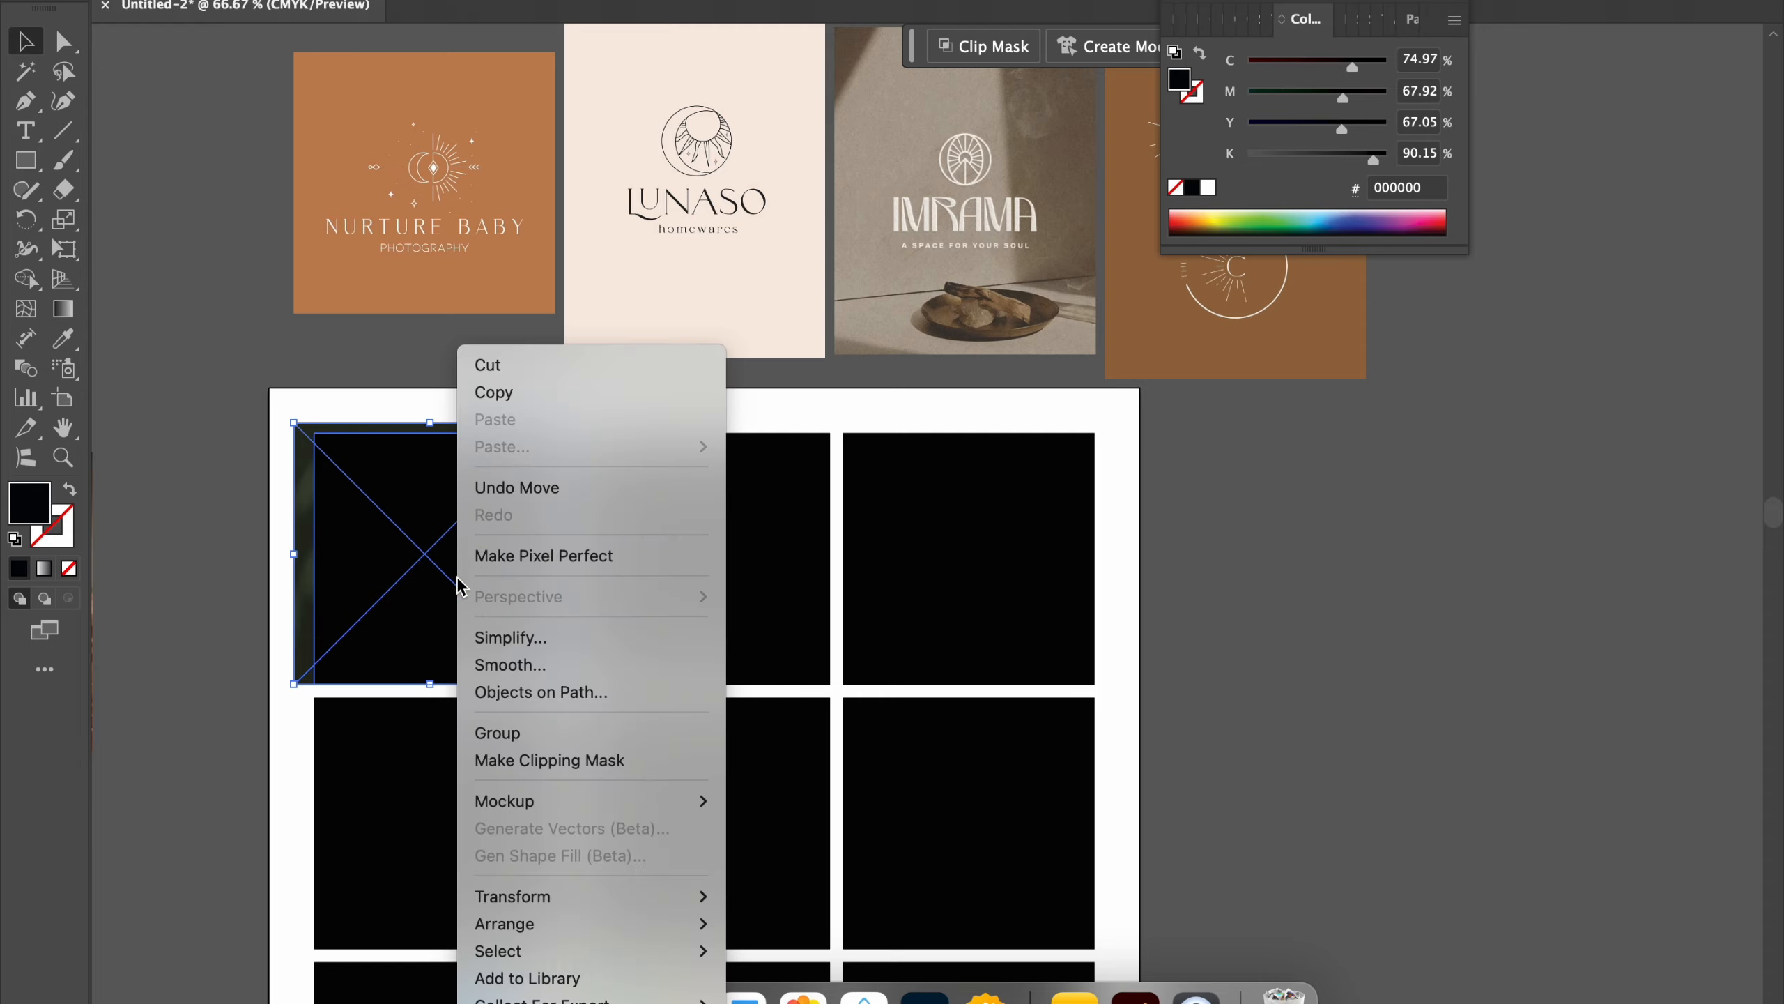
{"action": "left_click", "coordinate": [594, 760]}
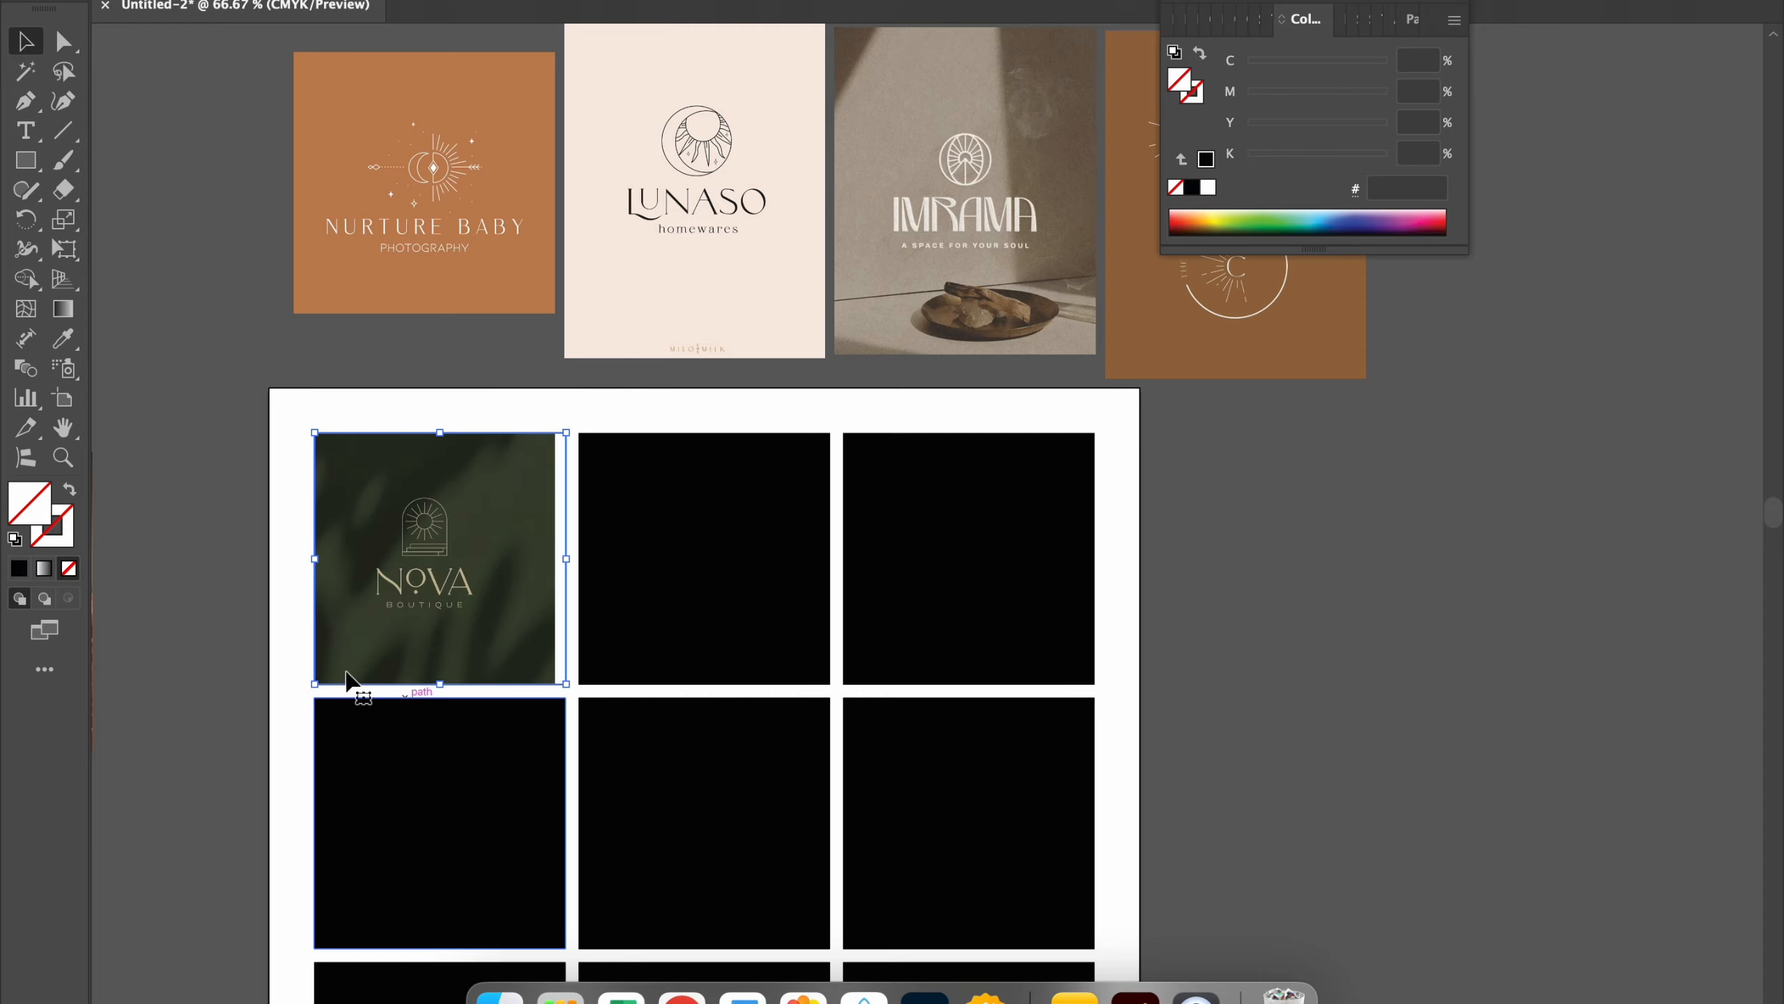
{"action": "scroll", "coordinate": [454, 583], "scroll_direction": "up", "scroll_amount": 2}
Step: Place the orange NURTURE BABY logo image behind the top row's middle square and make a clipping mask from both
{"action": "left_click", "coordinate": [678, 231]}
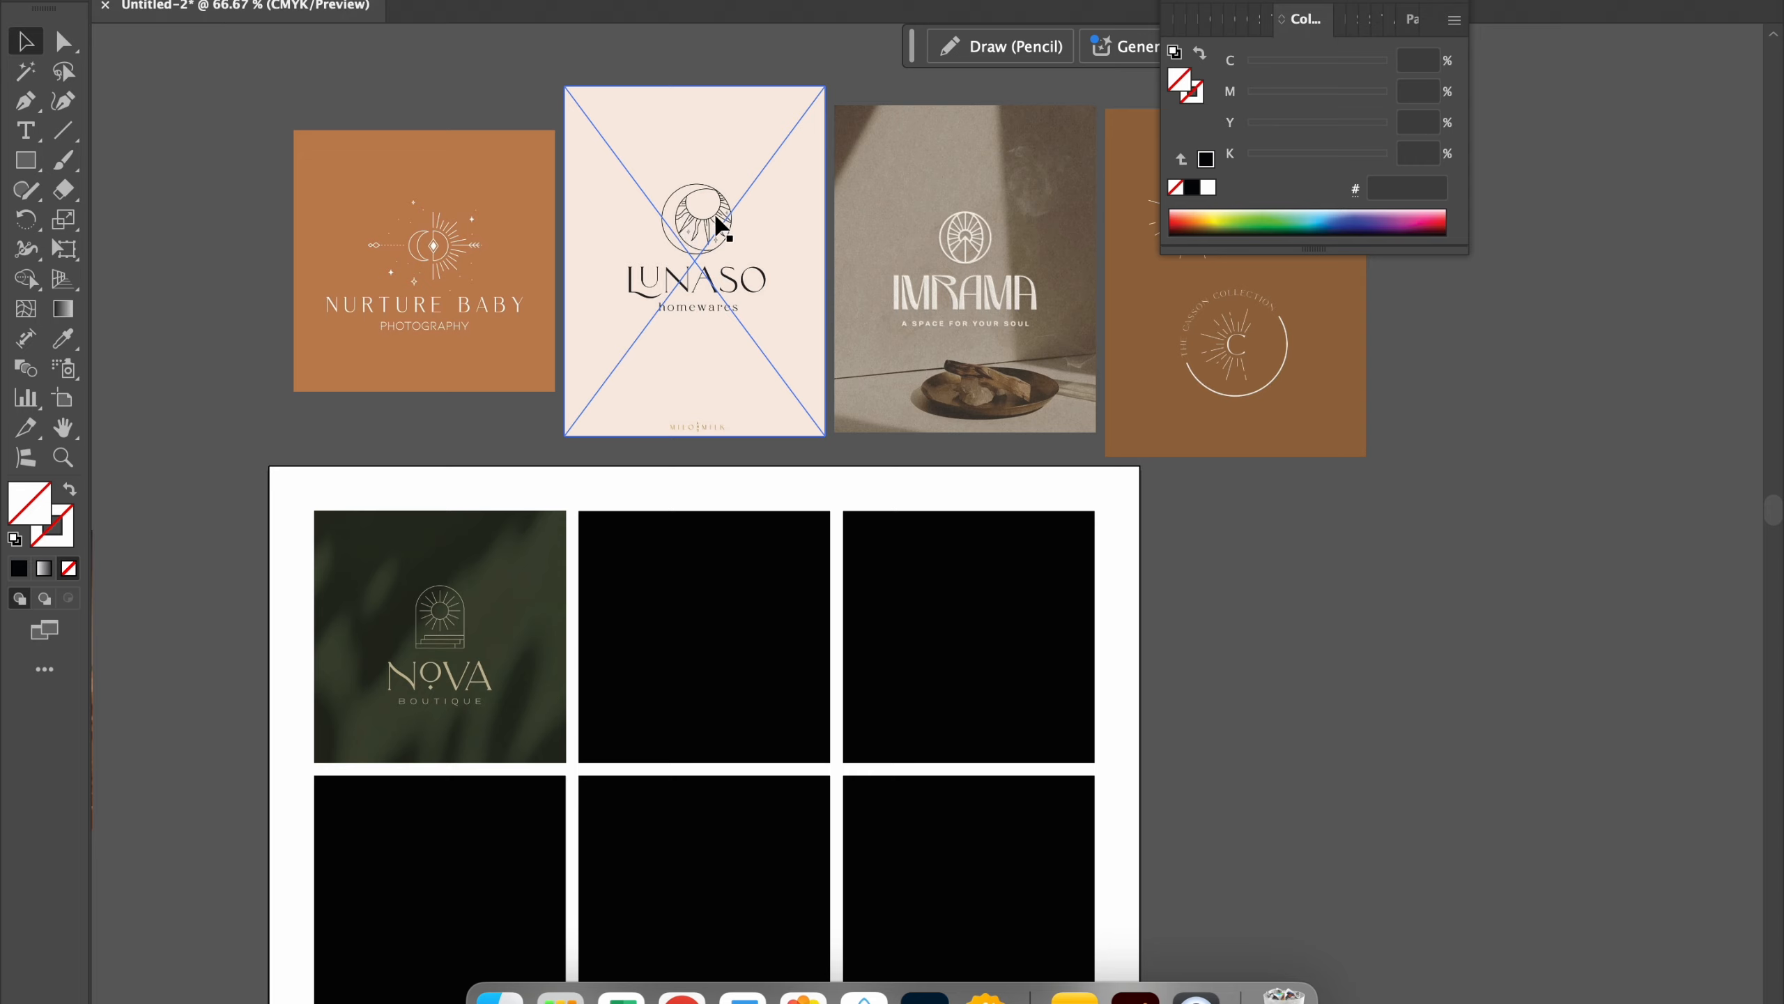
{"action": "left_click", "coordinate": [443, 280]}
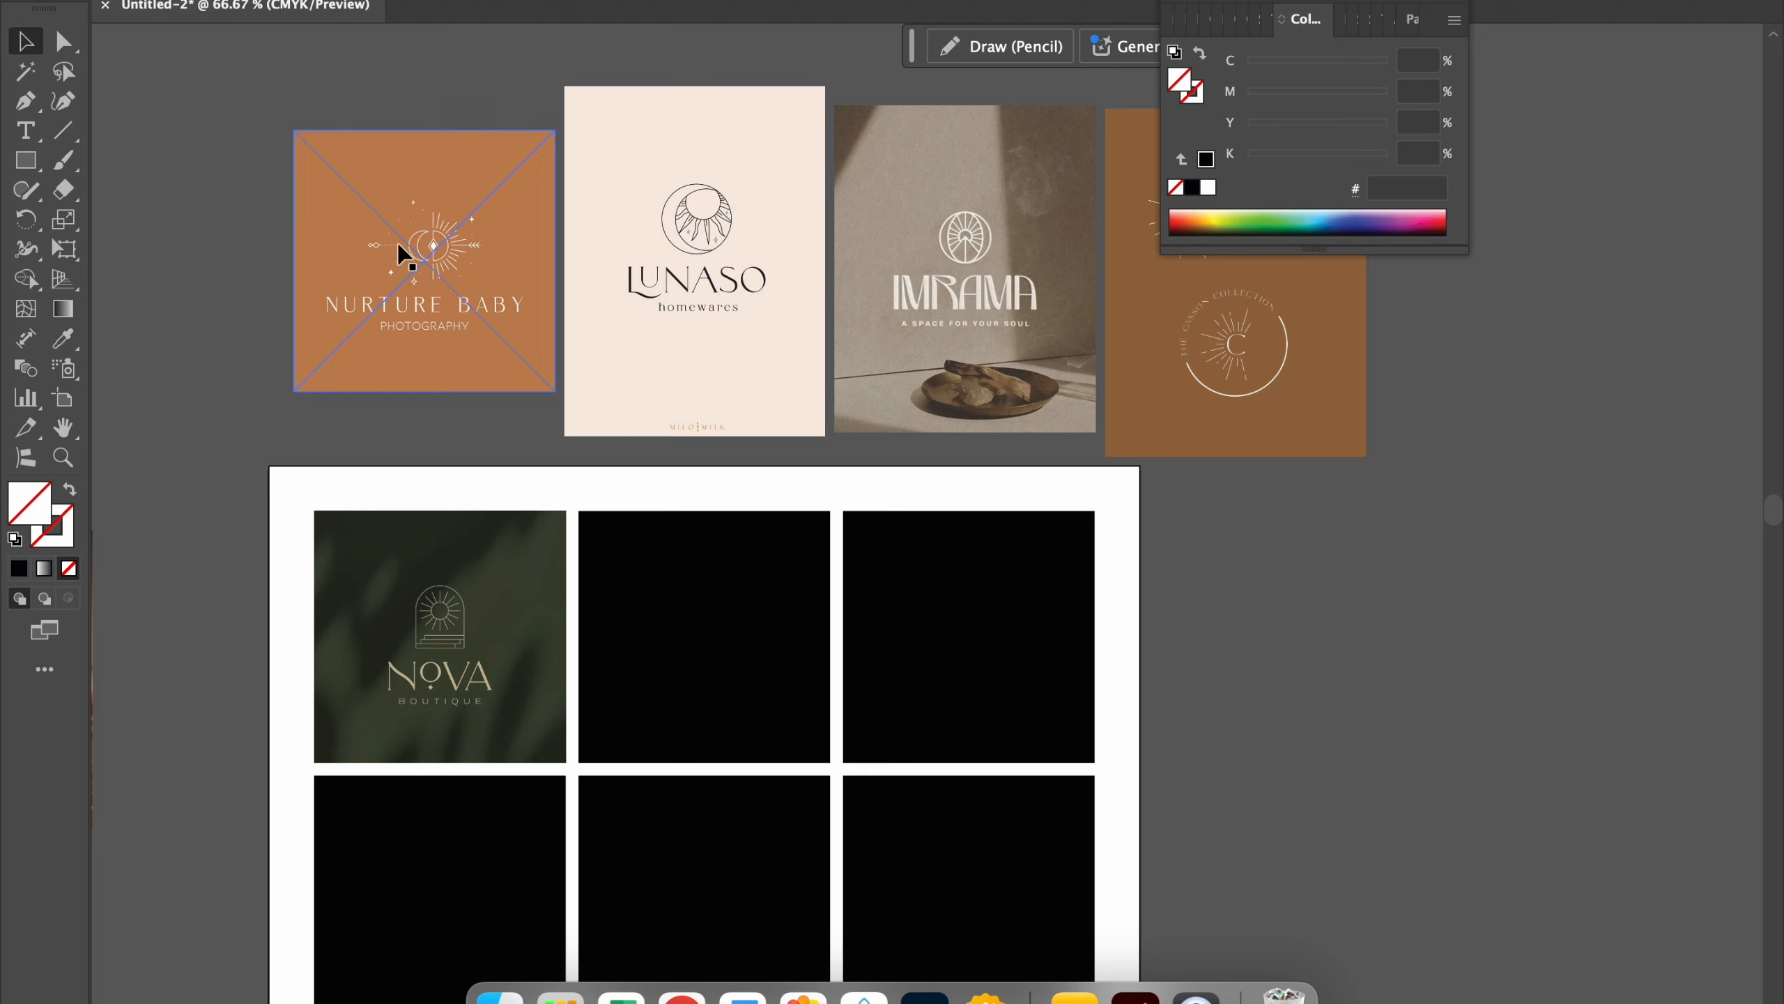
{"action": "left_click", "coordinate": [1086, 355]}
{"action": "left_click_drag", "start_coordinate": [435, 290], "coordinate": [716, 654]}
{"action": "left_click", "coordinate": [716, 654], "text": "shift"}
{"action": "right_click", "coordinate": [715, 653]}
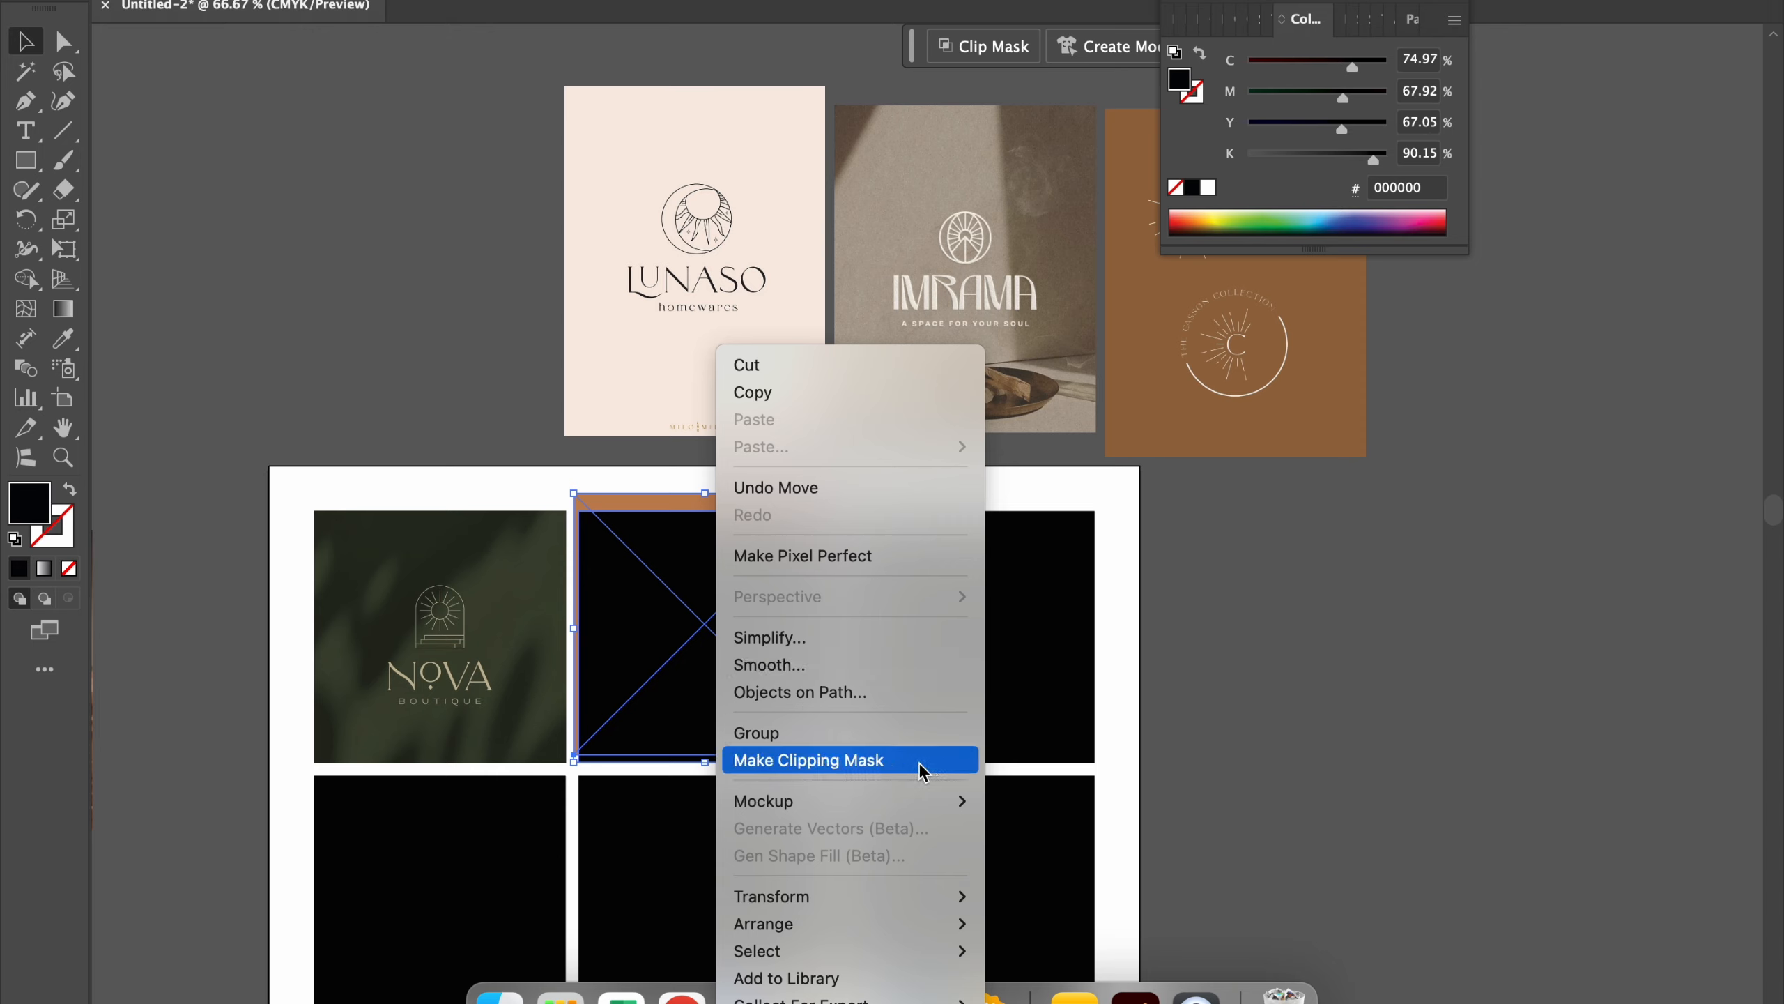
{"action": "left_click", "coordinate": [778, 759]}
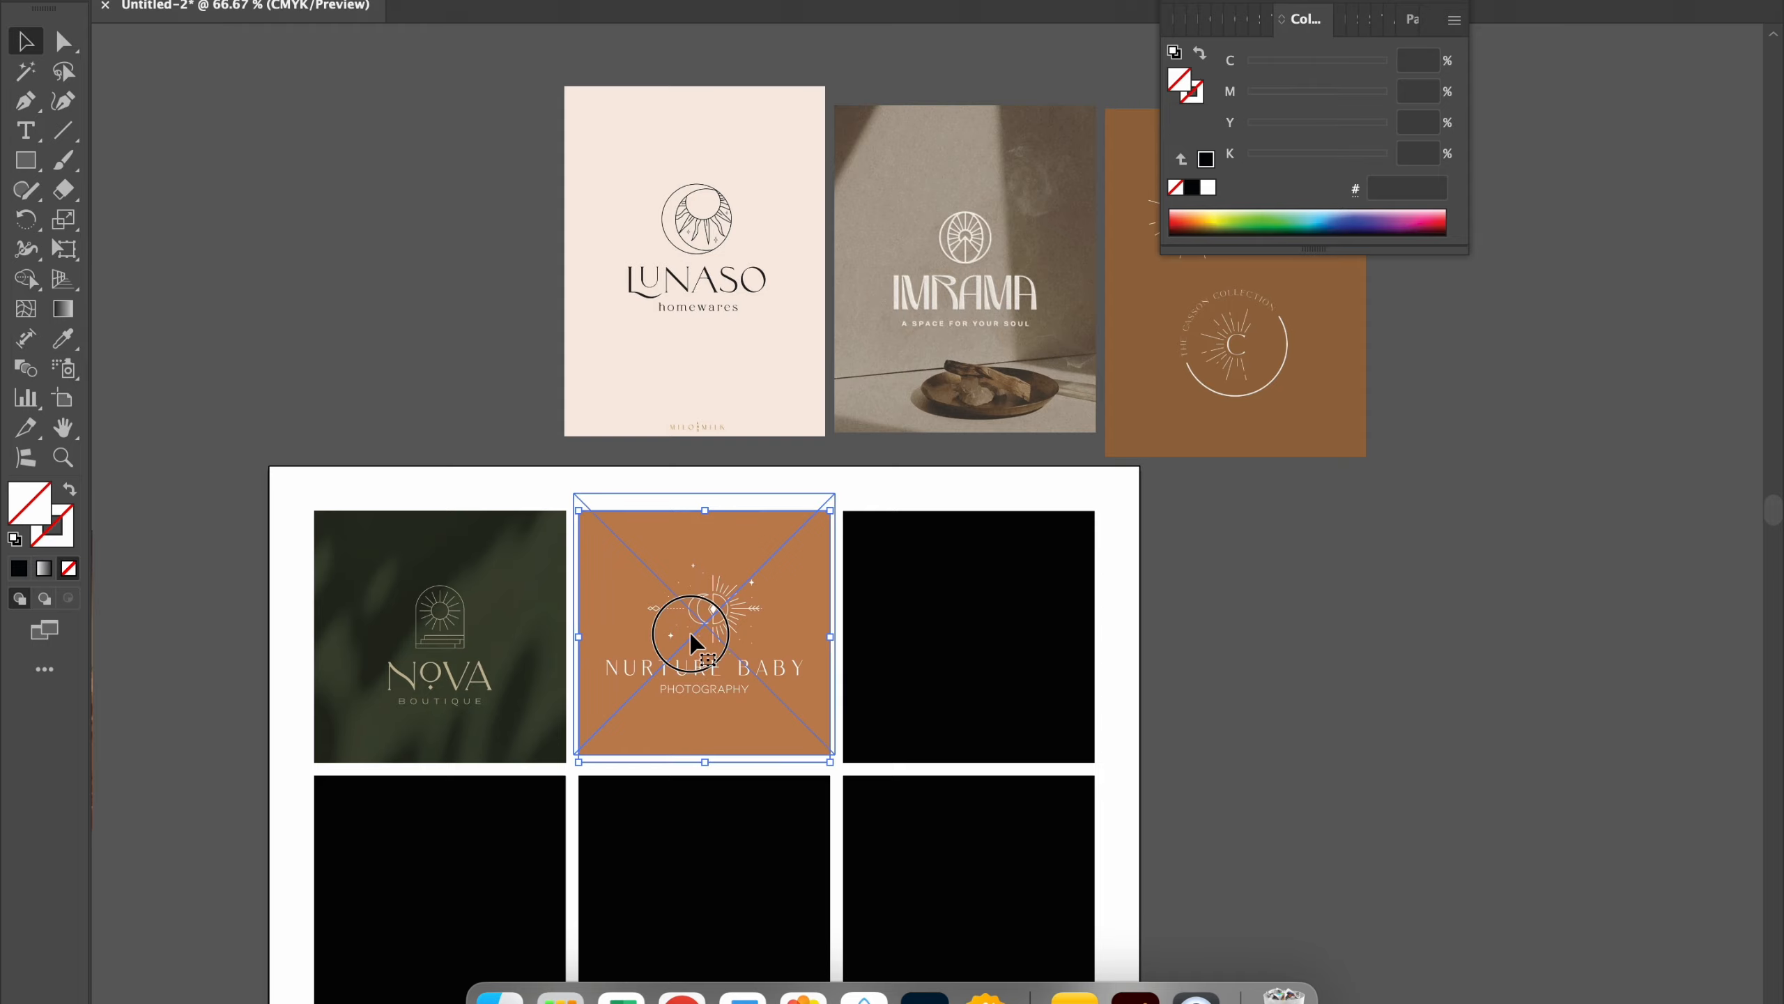
Step: Reposition the NURTURE BABY image inside its clipping mask so the logo is centred in the square
{"action": "double_click", "coordinate": [692, 640]}
{"action": "left_click_drag", "start_coordinate": [715, 630], "coordinate": [705, 637]}
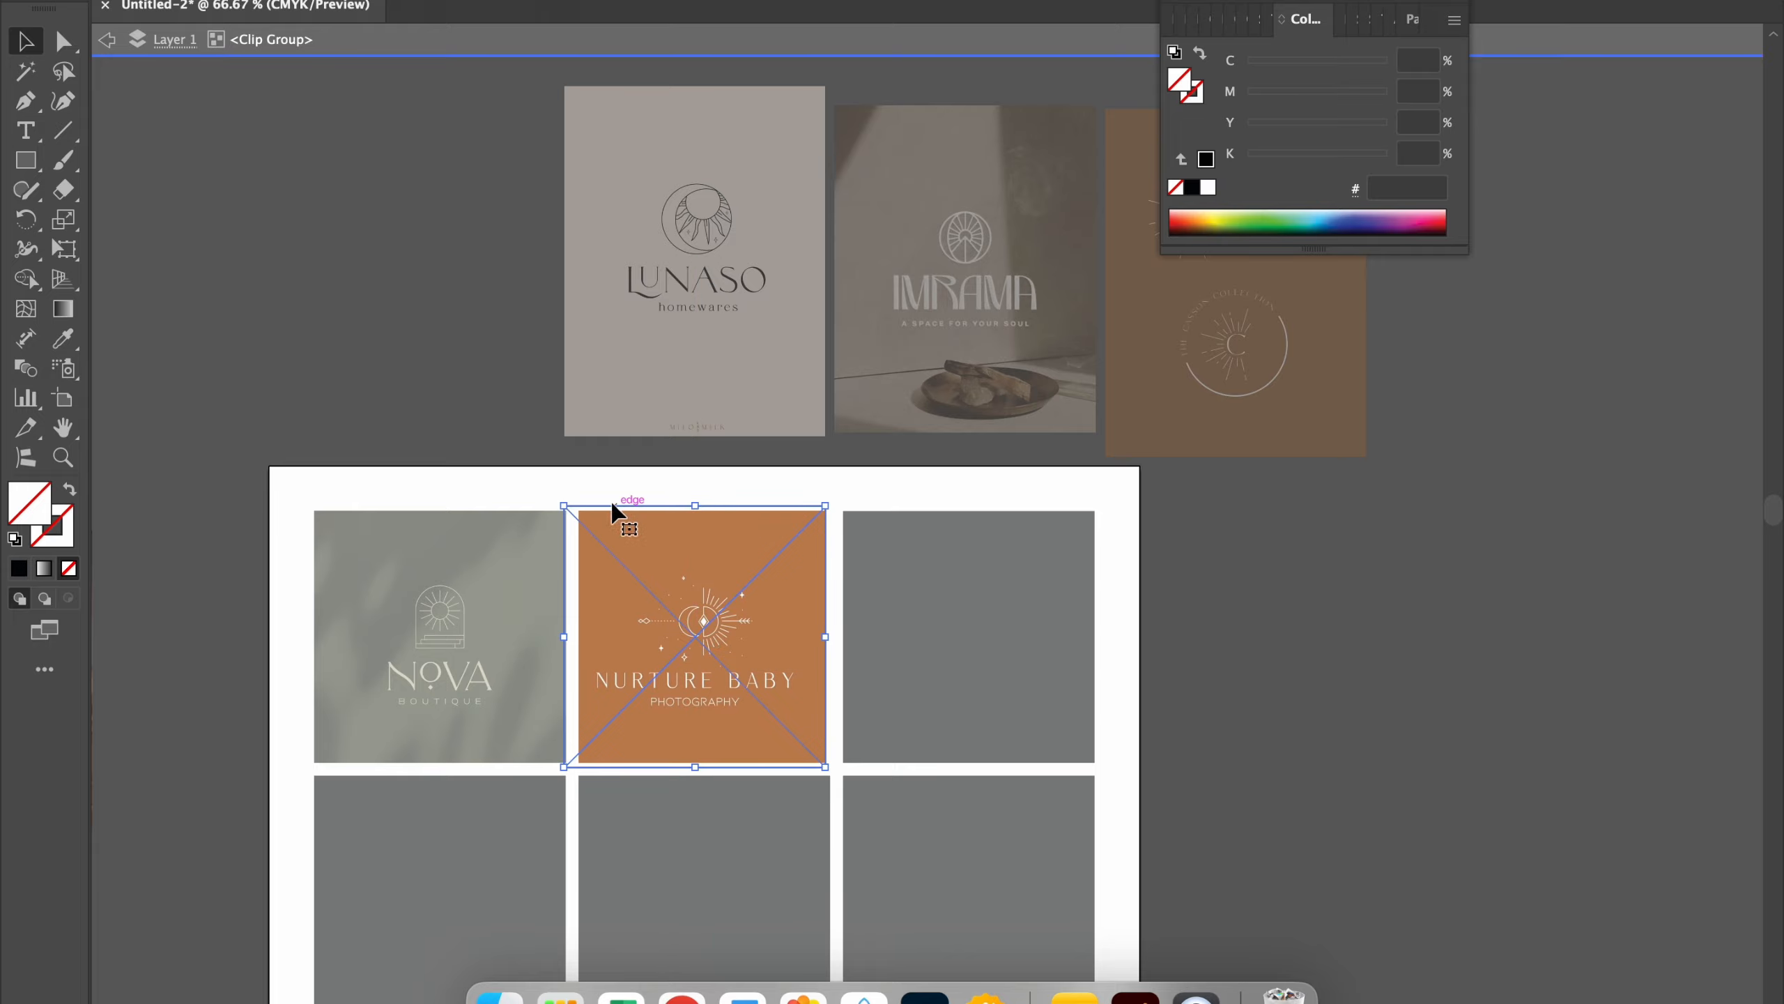
{"action": "double_click", "coordinate": [589, 487]}
Step: Place the LUNASO logo image behind the top row's third square and clip it to that square
{"action": "left_click", "coordinate": [652, 366]}
{"action": "left_click_drag", "start_coordinate": [652, 365], "coordinate": [950, 759]}
{"action": "left_click", "coordinate": [945, 687], "text": "shift"}
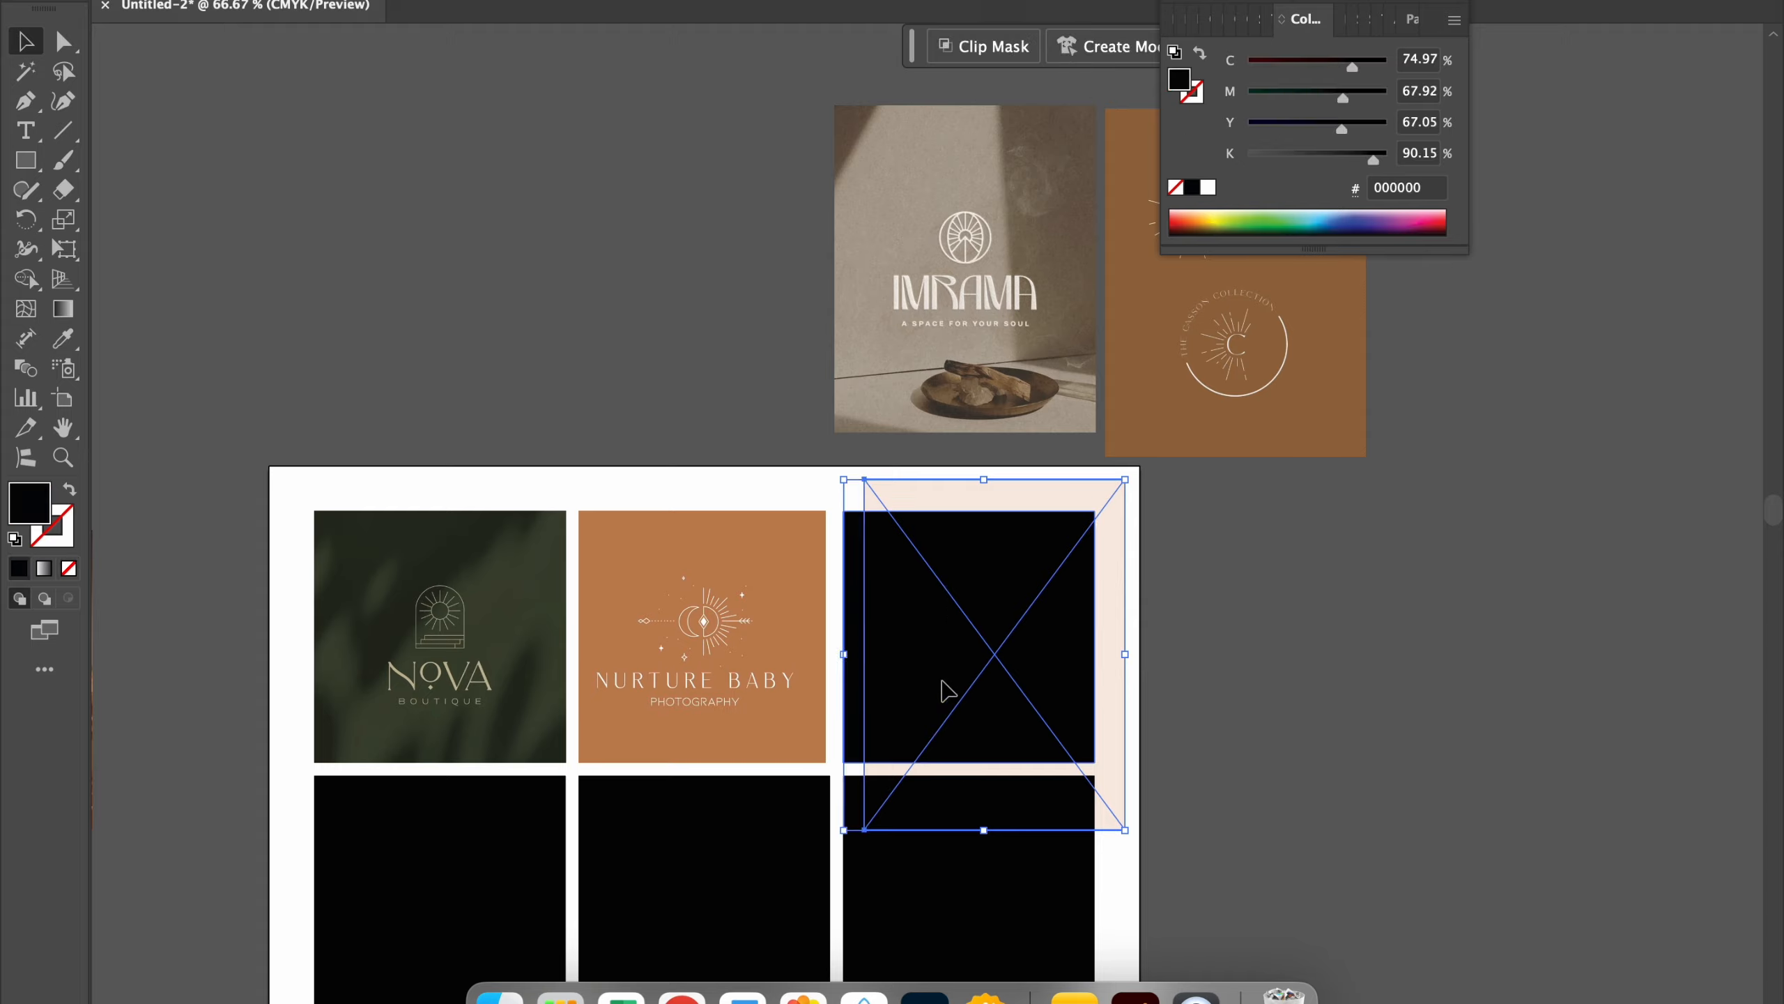
{"action": "right_click", "coordinate": [944, 680]}
{"action": "left_click", "coordinate": [987, 761]}
Step: Shift the LUNASO image within its clipping mask so the logo is centred in the square, and exit isolation
{"action": "double_click", "coordinate": [1001, 671]}
{"action": "left_click_drag", "start_coordinate": [1001, 671], "coordinate": [970, 659]}
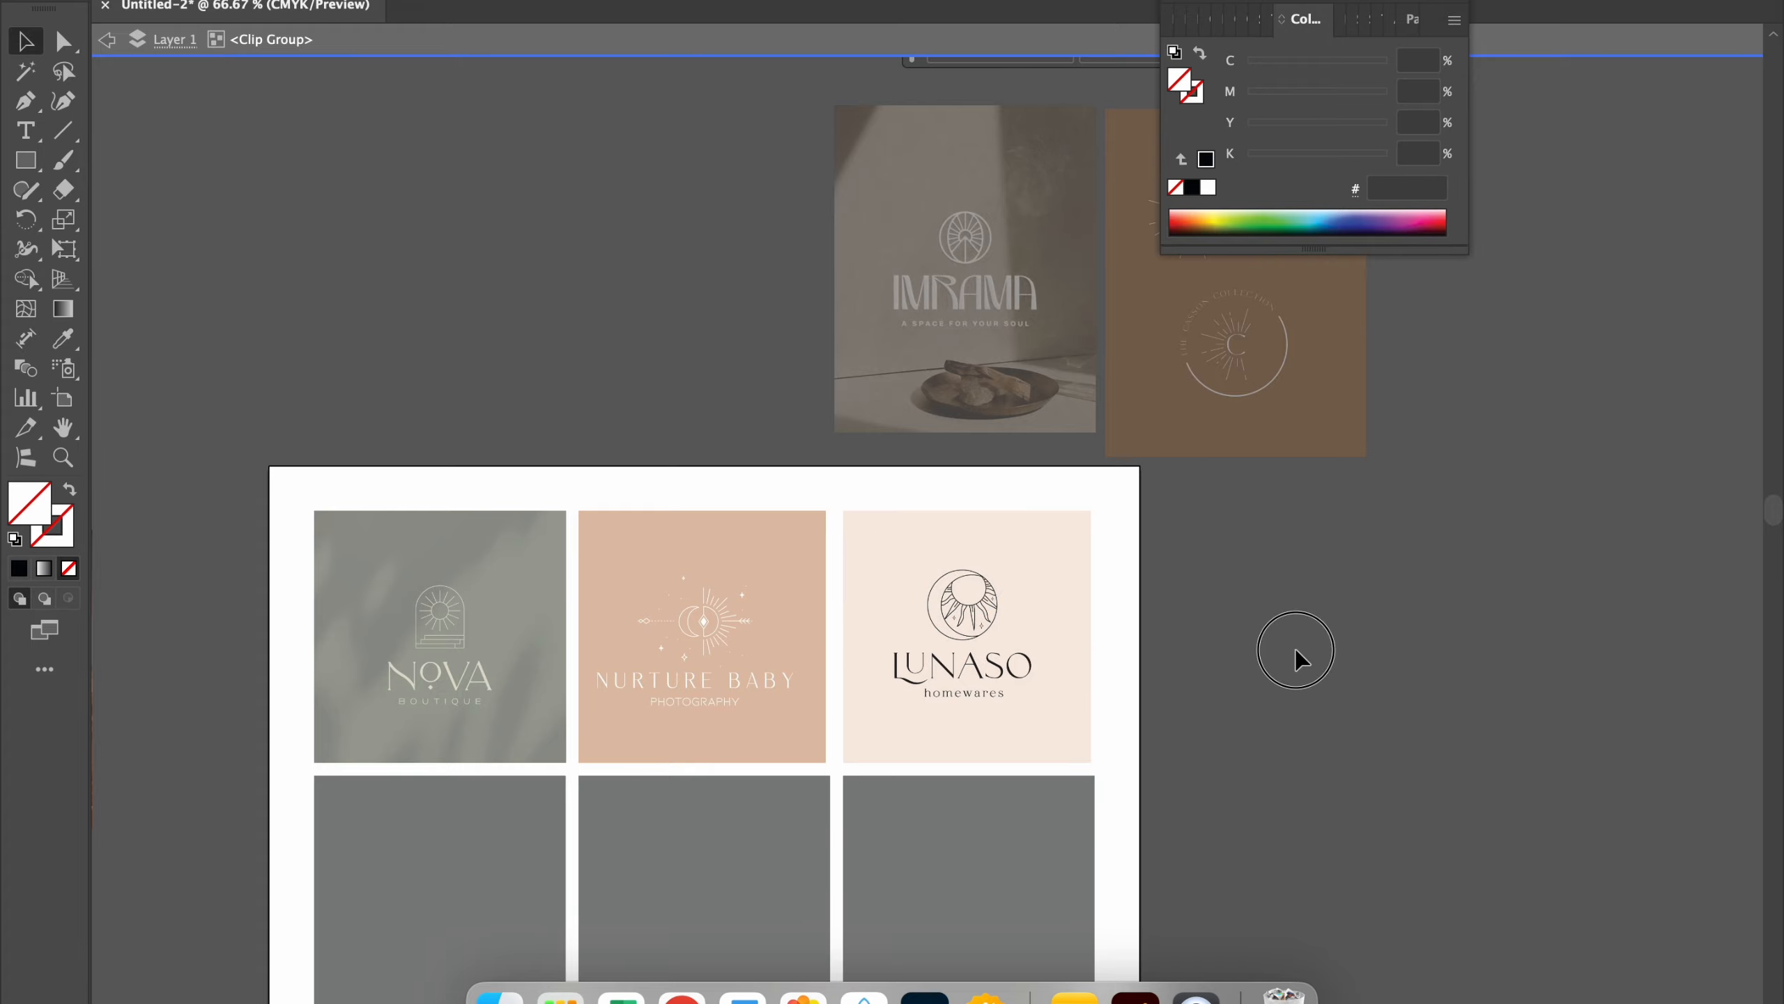
{"action": "double_click", "coordinate": [1297, 659]}
Step: Bring the necklace photo beside the artboard and place the seated woman photo over the second row's first square
{"action": "scroll", "coordinate": [1277, 665], "scroll_direction": "down", "scroll_amount": 2}
{"action": "scroll", "coordinate": [1285, 675], "scroll_direction": "down", "scroll_amount": 1}
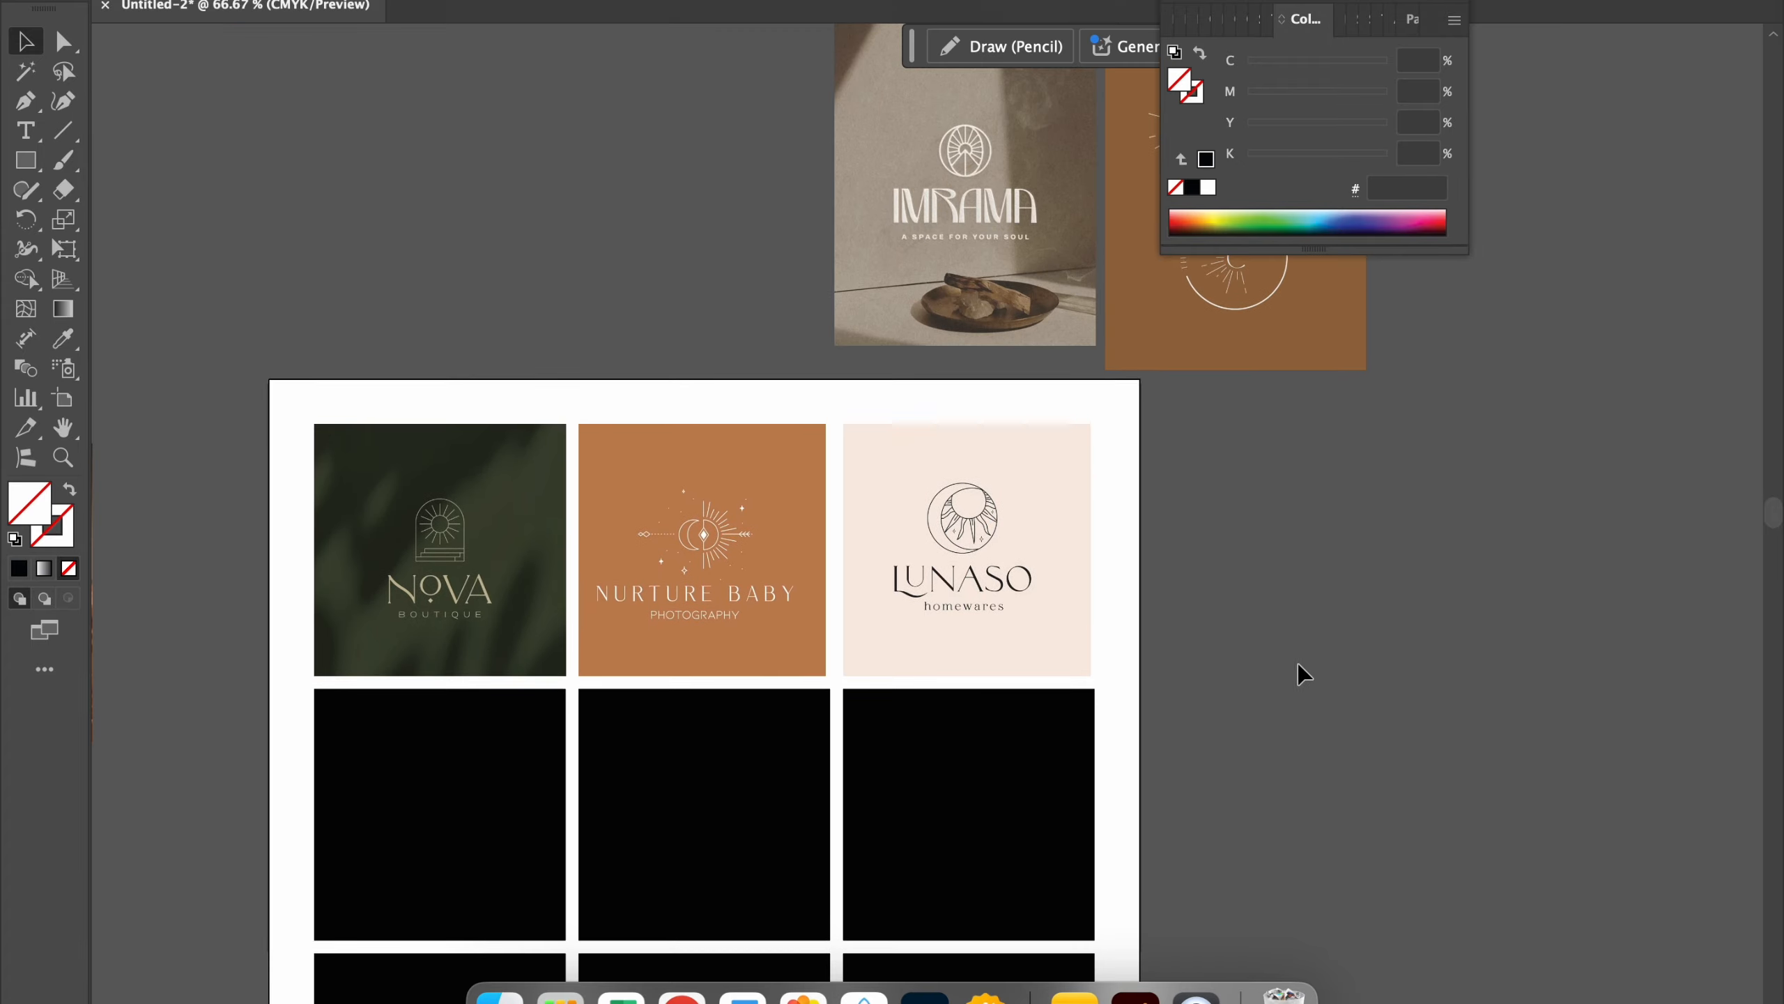
{"action": "scroll", "coordinate": [1290, 705], "scroll_direction": "down", "scroll_amount": 1}
{"action": "scroll", "coordinate": [1261, 703], "scroll_direction": "down", "scroll_amount": 3}
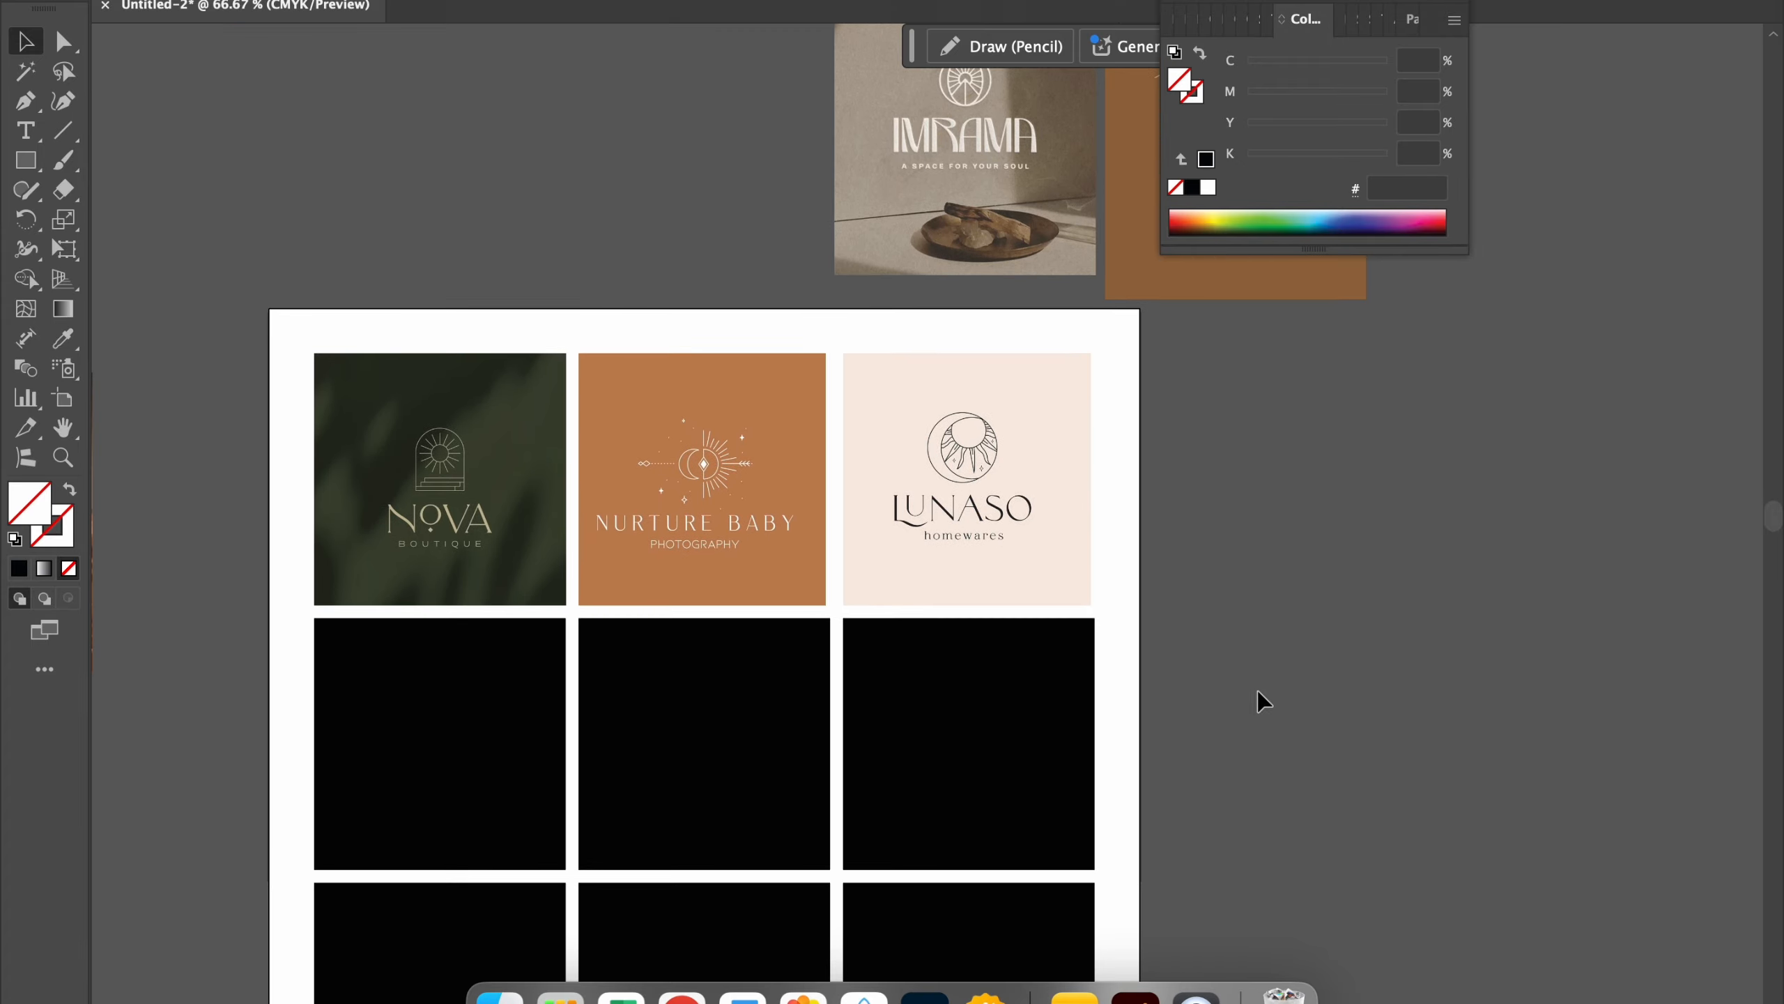
{"action": "scroll", "coordinate": [1270, 692], "scroll_direction": "down", "scroll_amount": 5}
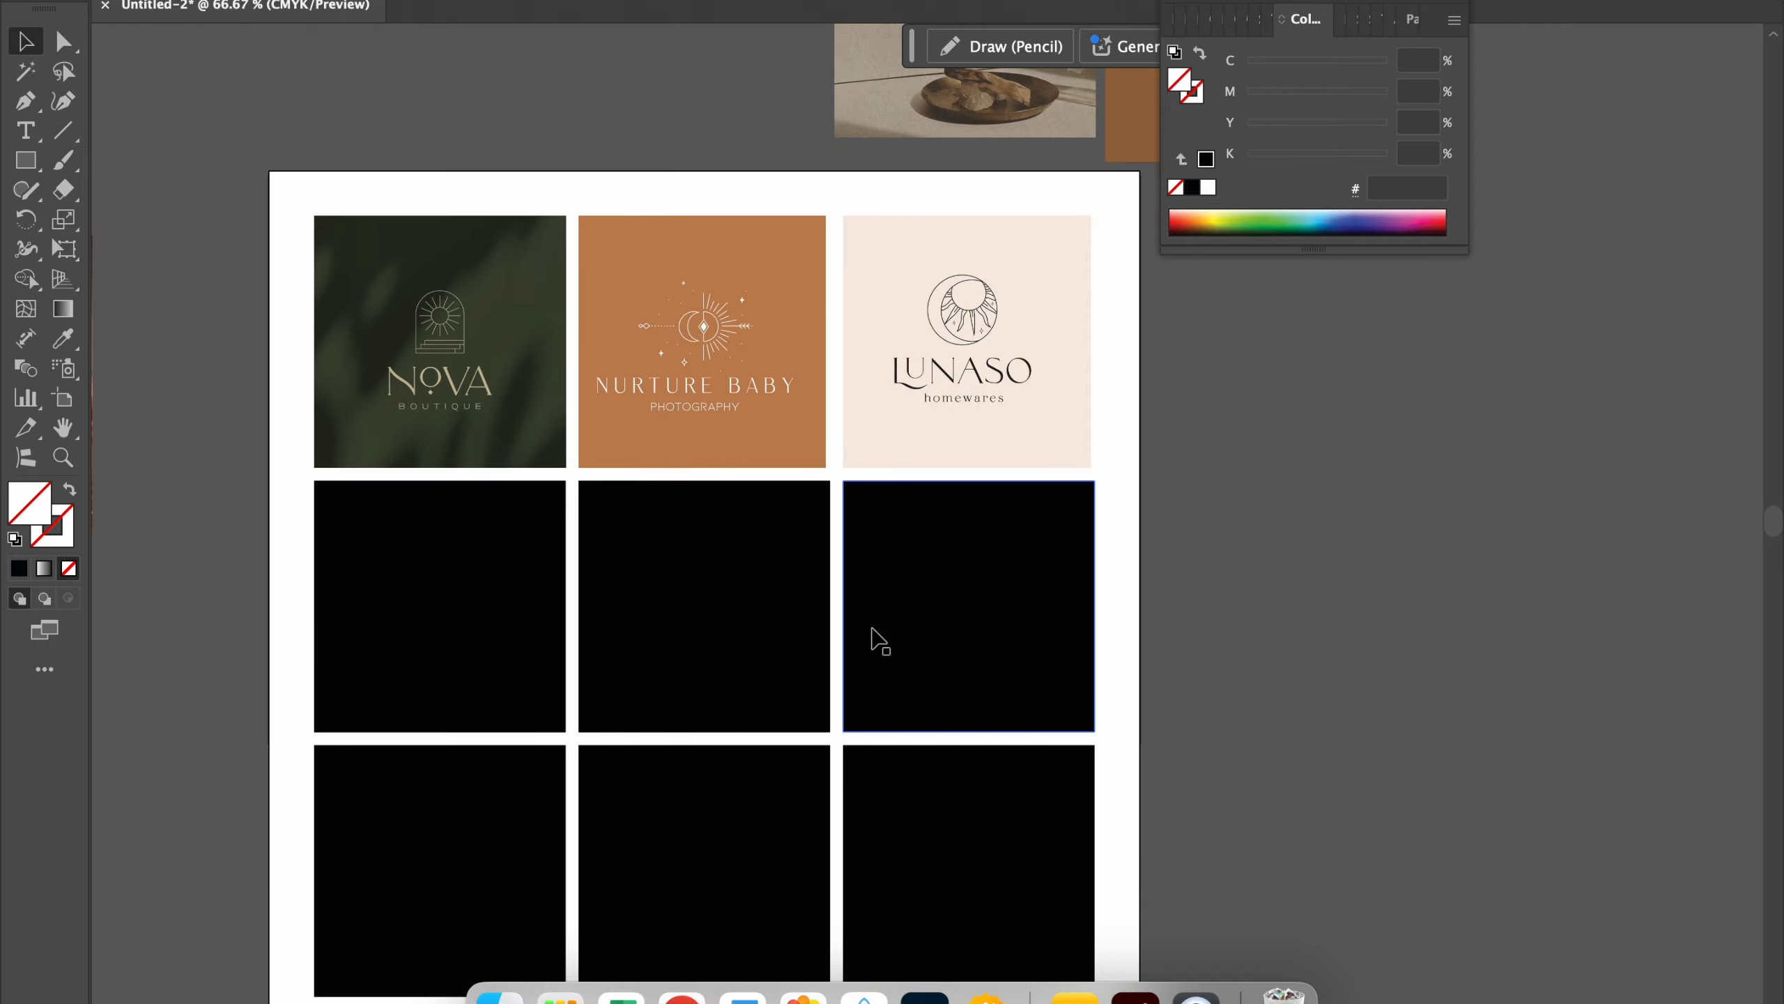
{"action": "scroll", "coordinate": [879, 641], "scroll_direction": "down", "scroll_amount": 1}
{"action": "scroll", "coordinate": [768, 467], "scroll_direction": "left", "scroll_amount": 10}
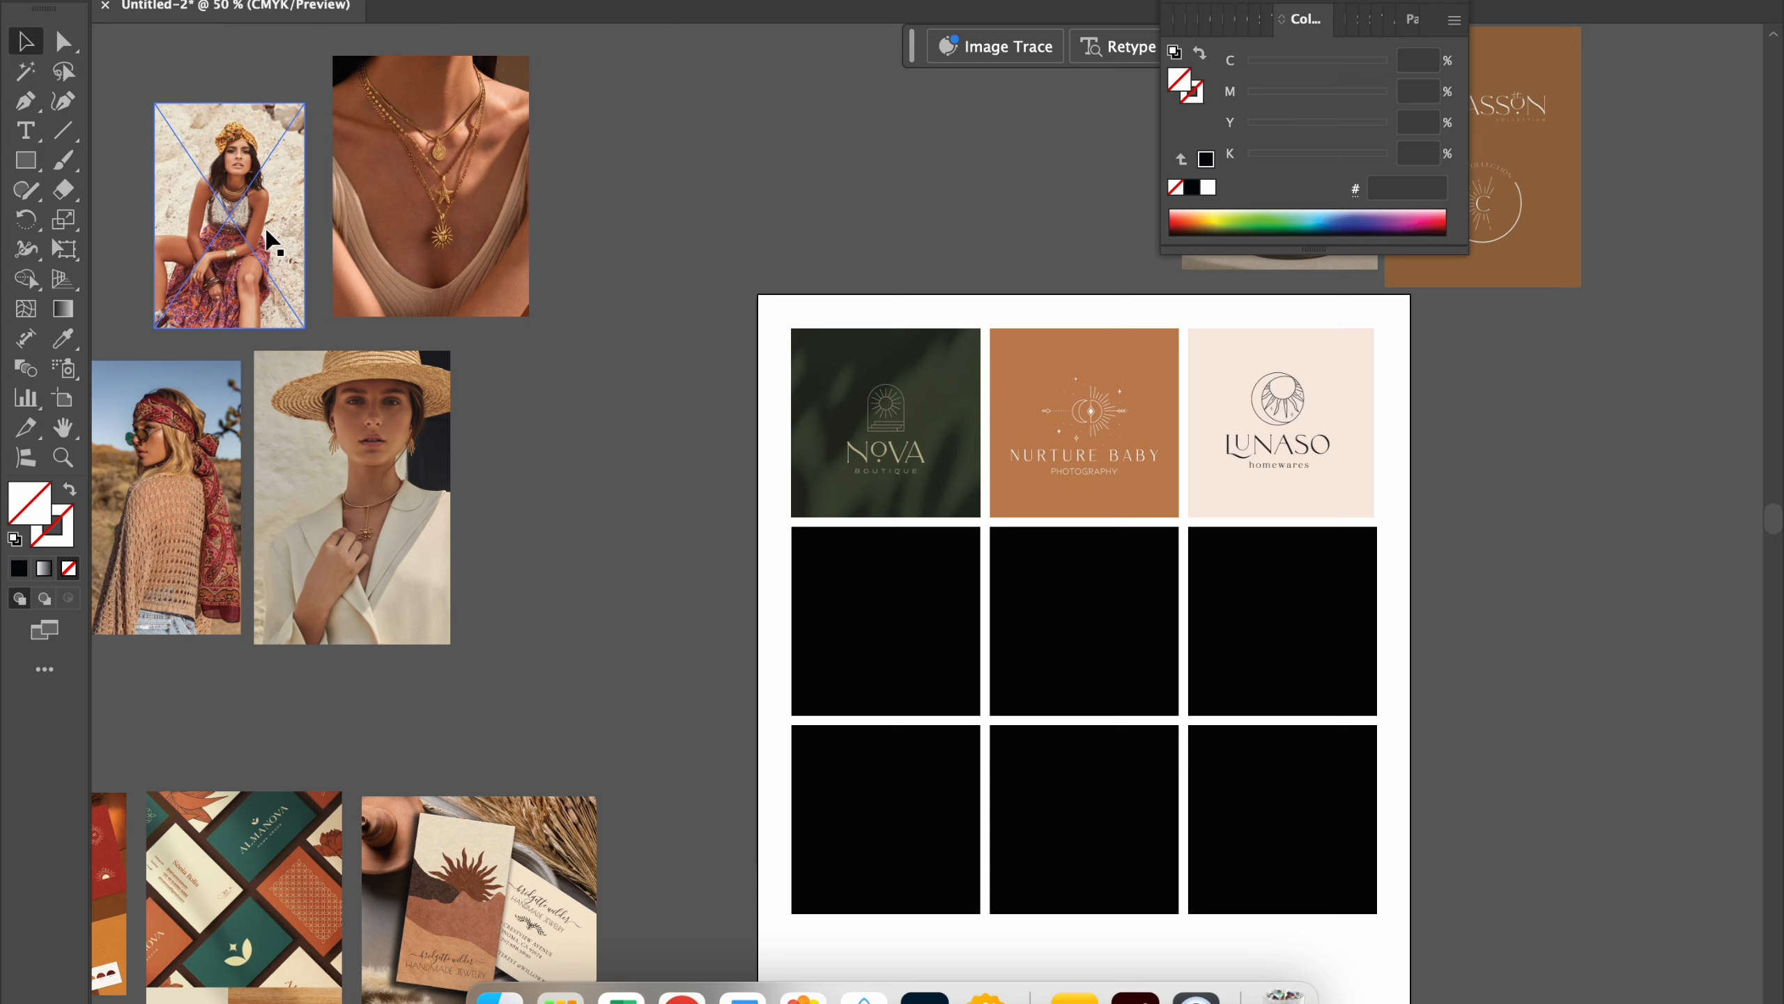
{"action": "left_click_drag", "start_coordinate": [198, 234], "coordinate": [573, 596]}
{"action": "left_click_drag", "start_coordinate": [458, 167], "coordinate": [656, 275]}
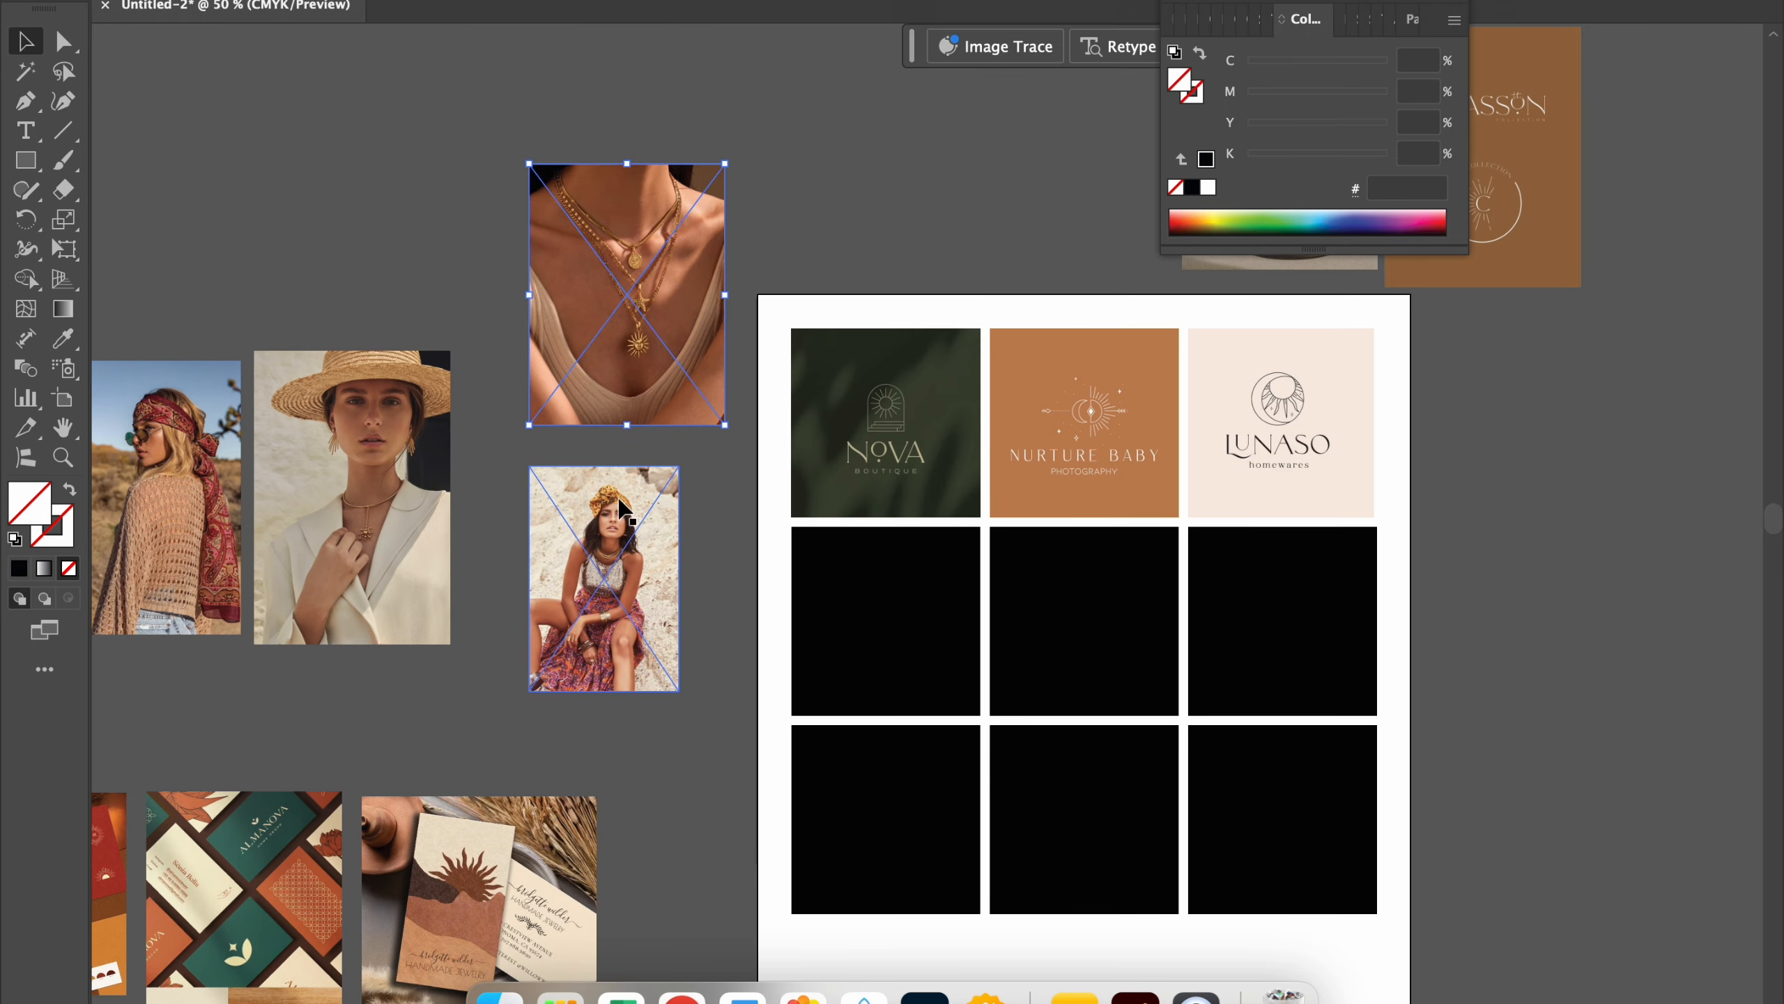
{"action": "left_click_drag", "start_coordinate": [622, 506], "coordinate": [903, 593]}
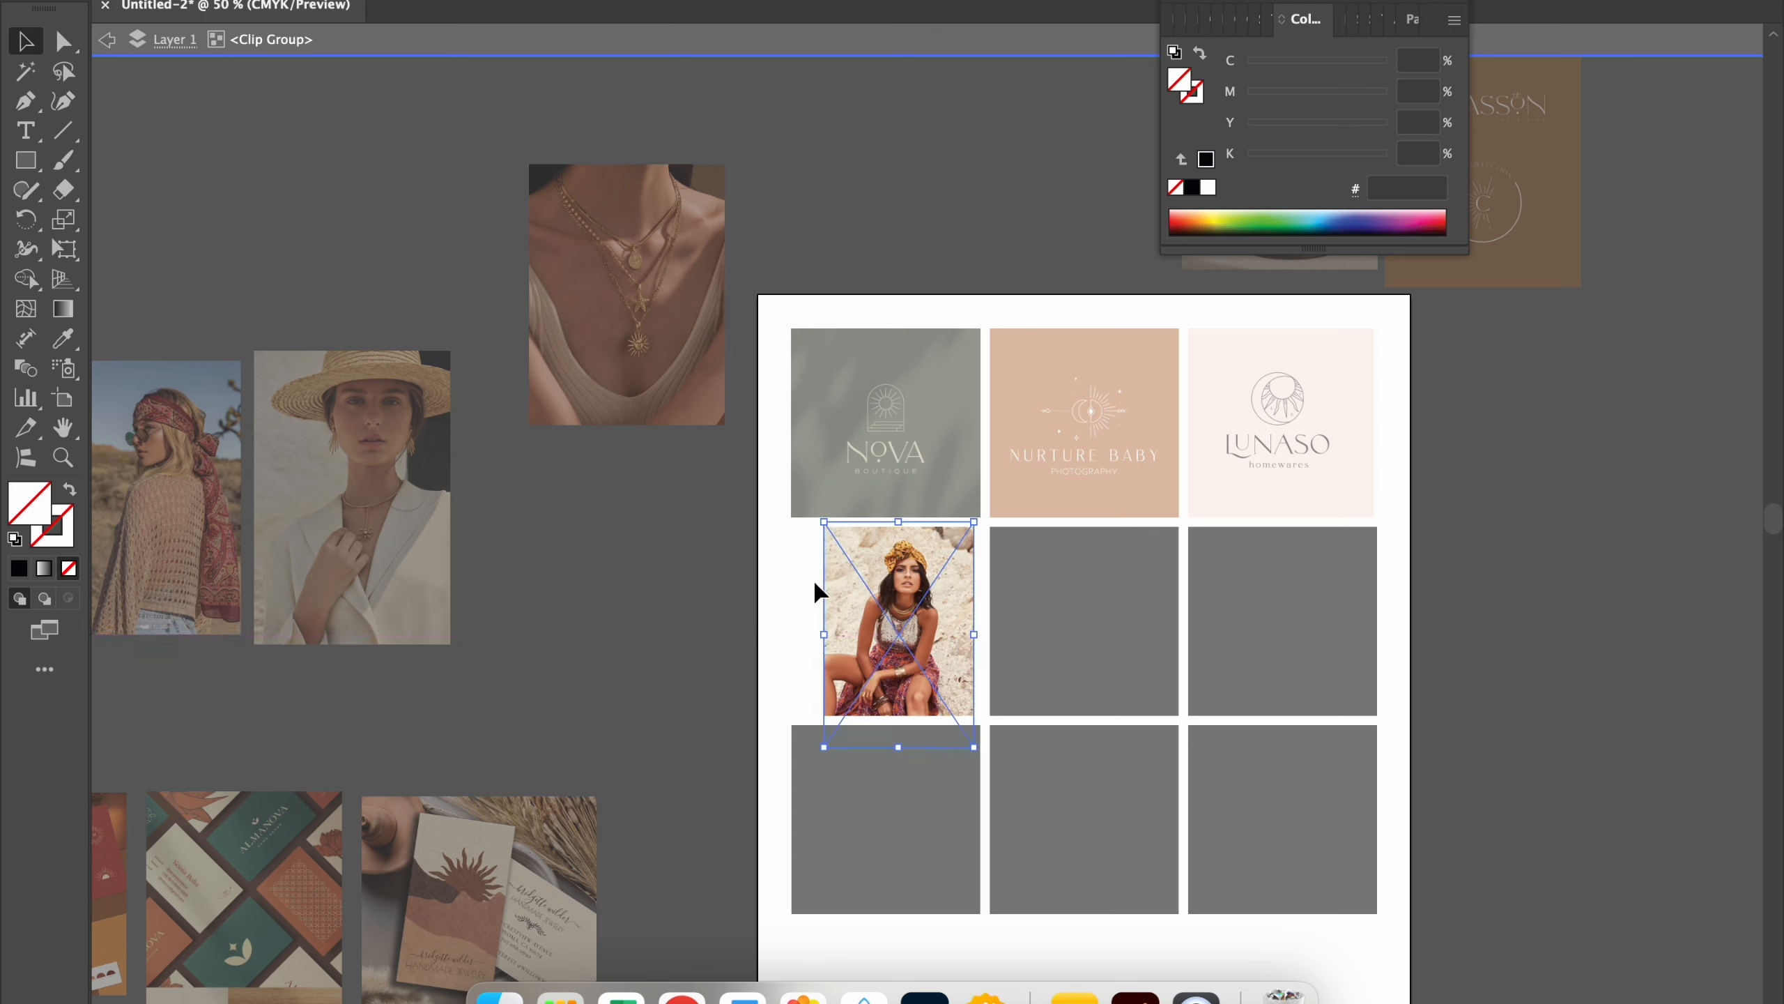
Step: Enlarge the seated woman photo inside its clipping mask and reposition it to fill the square
{"action": "left_click_drag", "start_coordinate": [823, 522], "coordinate": [719, 480]}
{"action": "left_click_drag", "start_coordinate": [896, 562], "coordinate": [880, 593]}
{"action": "double_click", "coordinate": [674, 534]}
Step: Place the necklace photo behind the second row's middle square and make a clipping mask from both
{"action": "left_click_drag", "start_coordinate": [604, 316], "coordinate": [1078, 593]}
{"action": "left_click", "coordinate": [1068, 618], "text": "shift"}
{"action": "right_click", "coordinate": [1066, 618]}
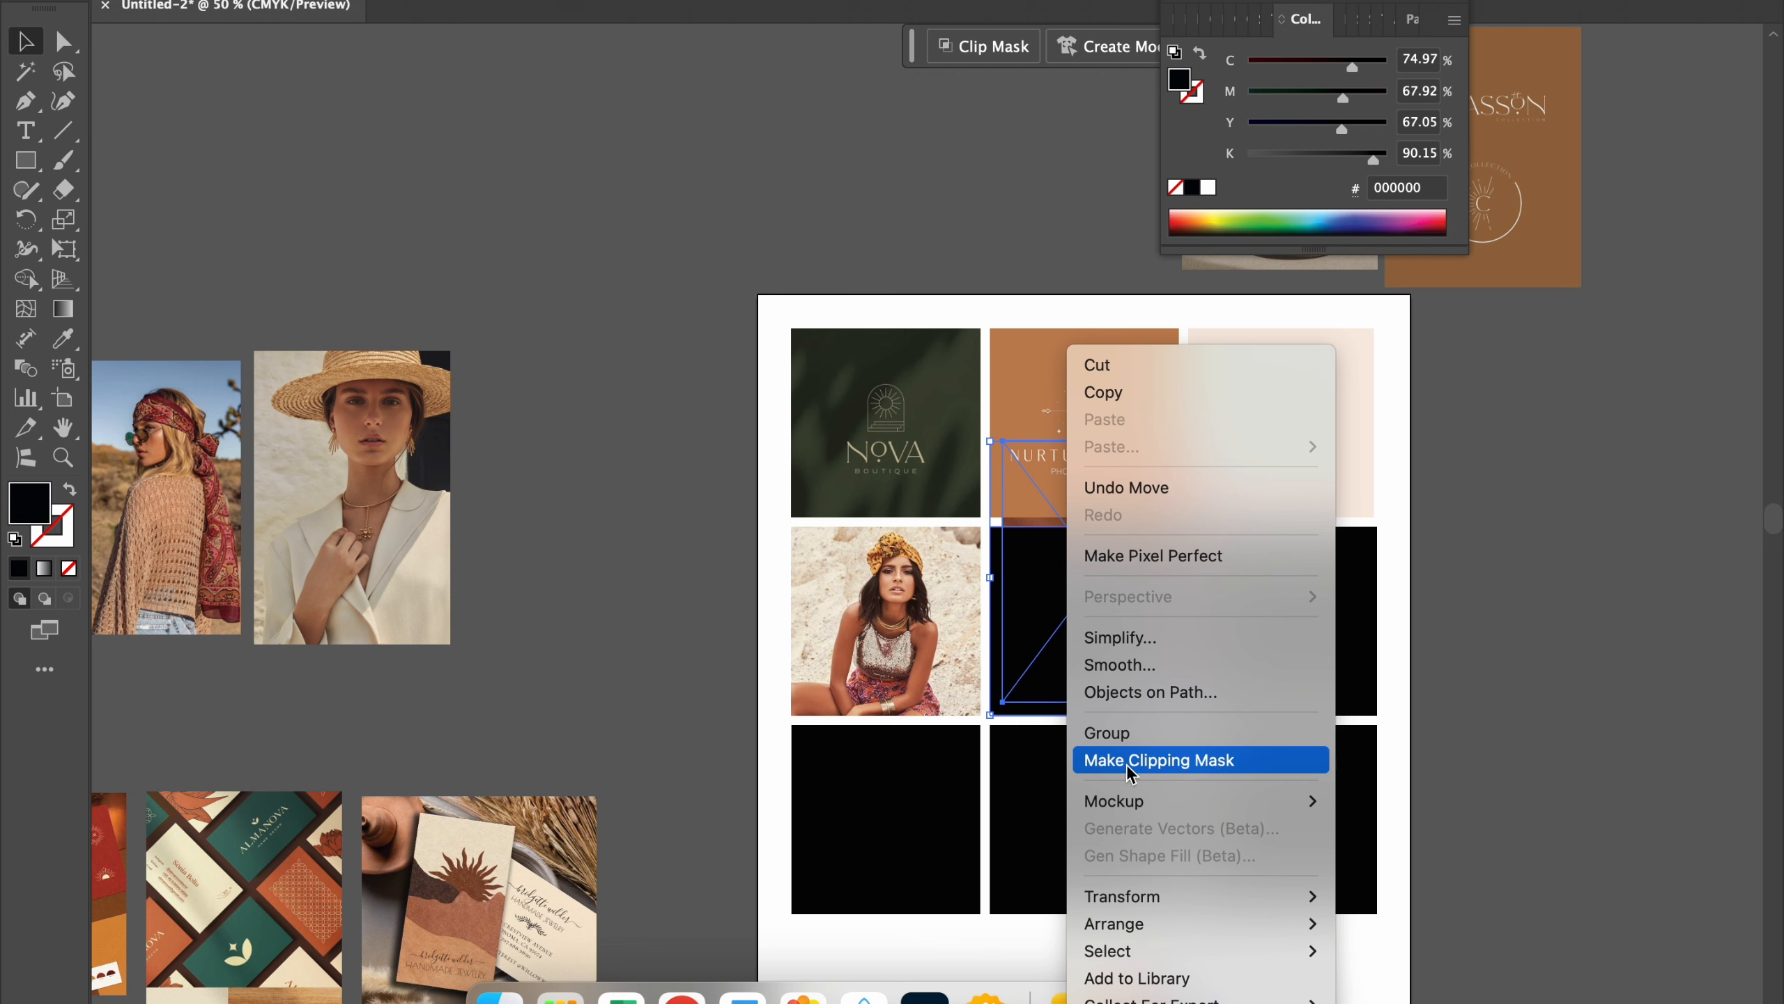
{"action": "left_click", "coordinate": [1127, 763]}
Step: Reposition the necklace photo within its clipping mask so it fills the whole middle square
{"action": "double_click", "coordinate": [1110, 618]}
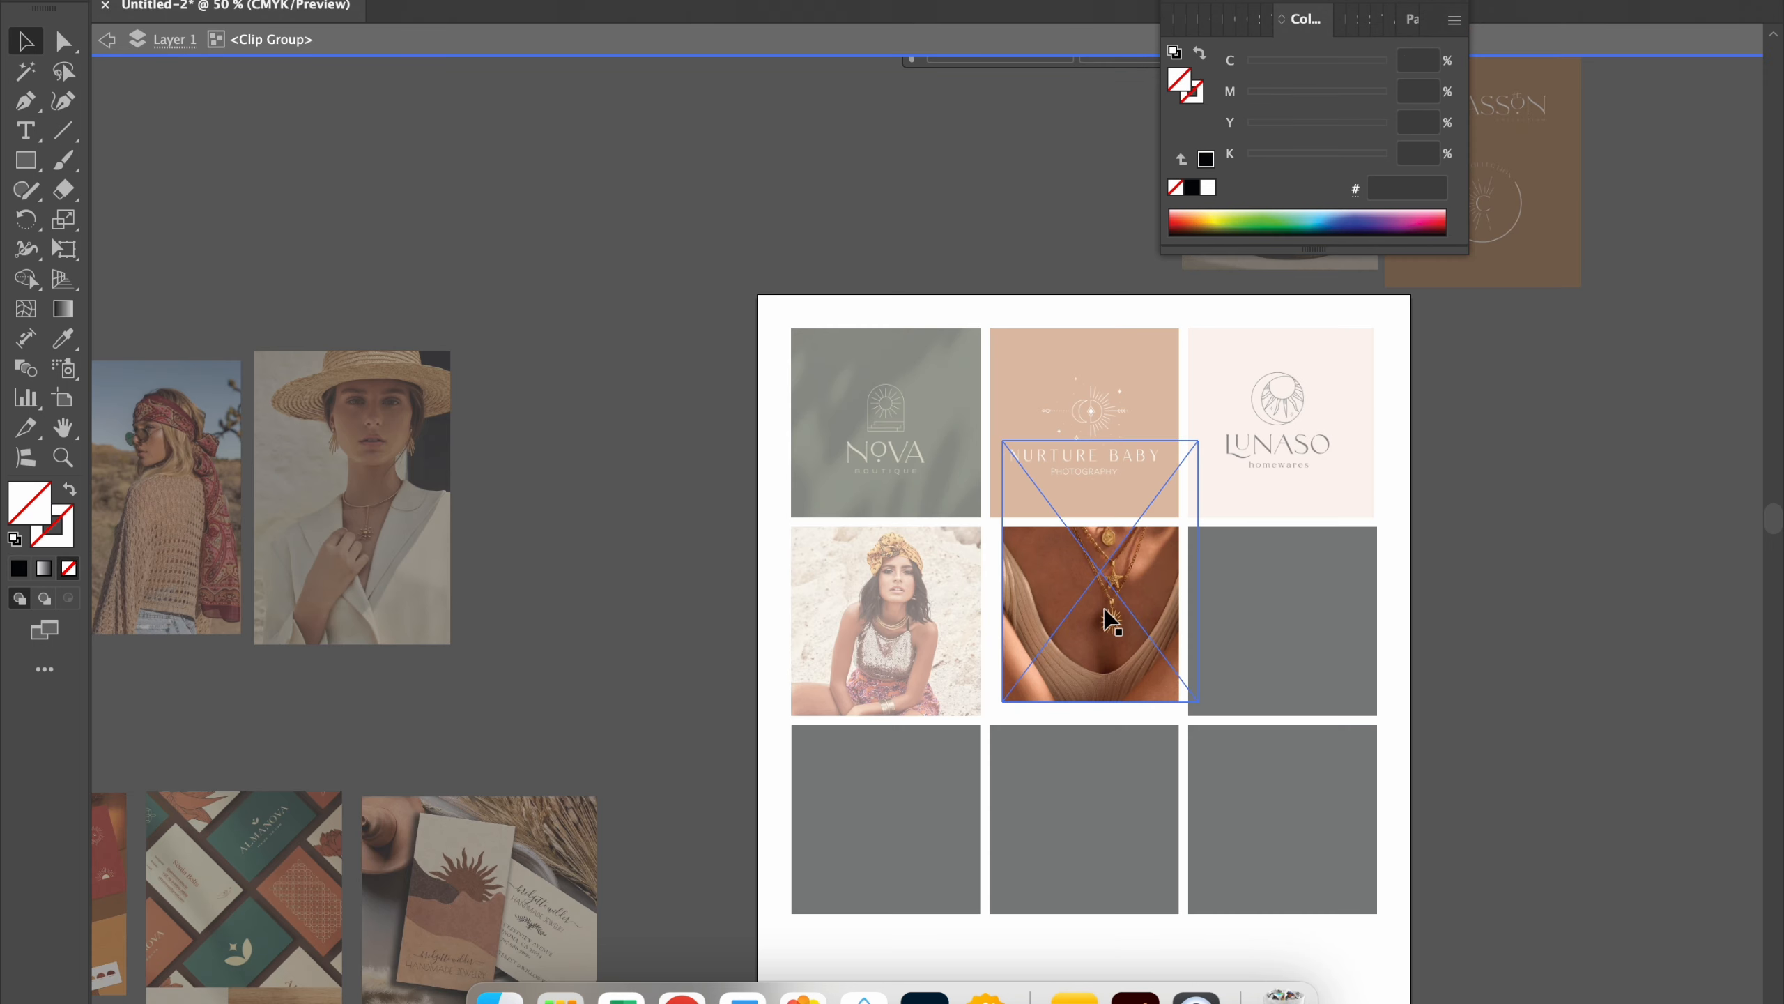
{"action": "left_click_drag", "start_coordinate": [1106, 601], "coordinate": [1096, 678]}
{"action": "double_click", "coordinate": [675, 534]}
Step: Move the straw hat photo aside and clip the red headscarf woman photo to the second row's third square
{"action": "left_click_drag", "start_coordinate": [351, 492], "coordinate": [471, 476]}
{"action": "left_click_drag", "start_coordinate": [169, 492], "coordinate": [1445, 663]}
{"action": "left_click", "coordinate": [1311, 618], "text": "shift"}
{"action": "right_click", "coordinate": [1309, 618]}
{"action": "left_click", "coordinate": [1378, 761]}
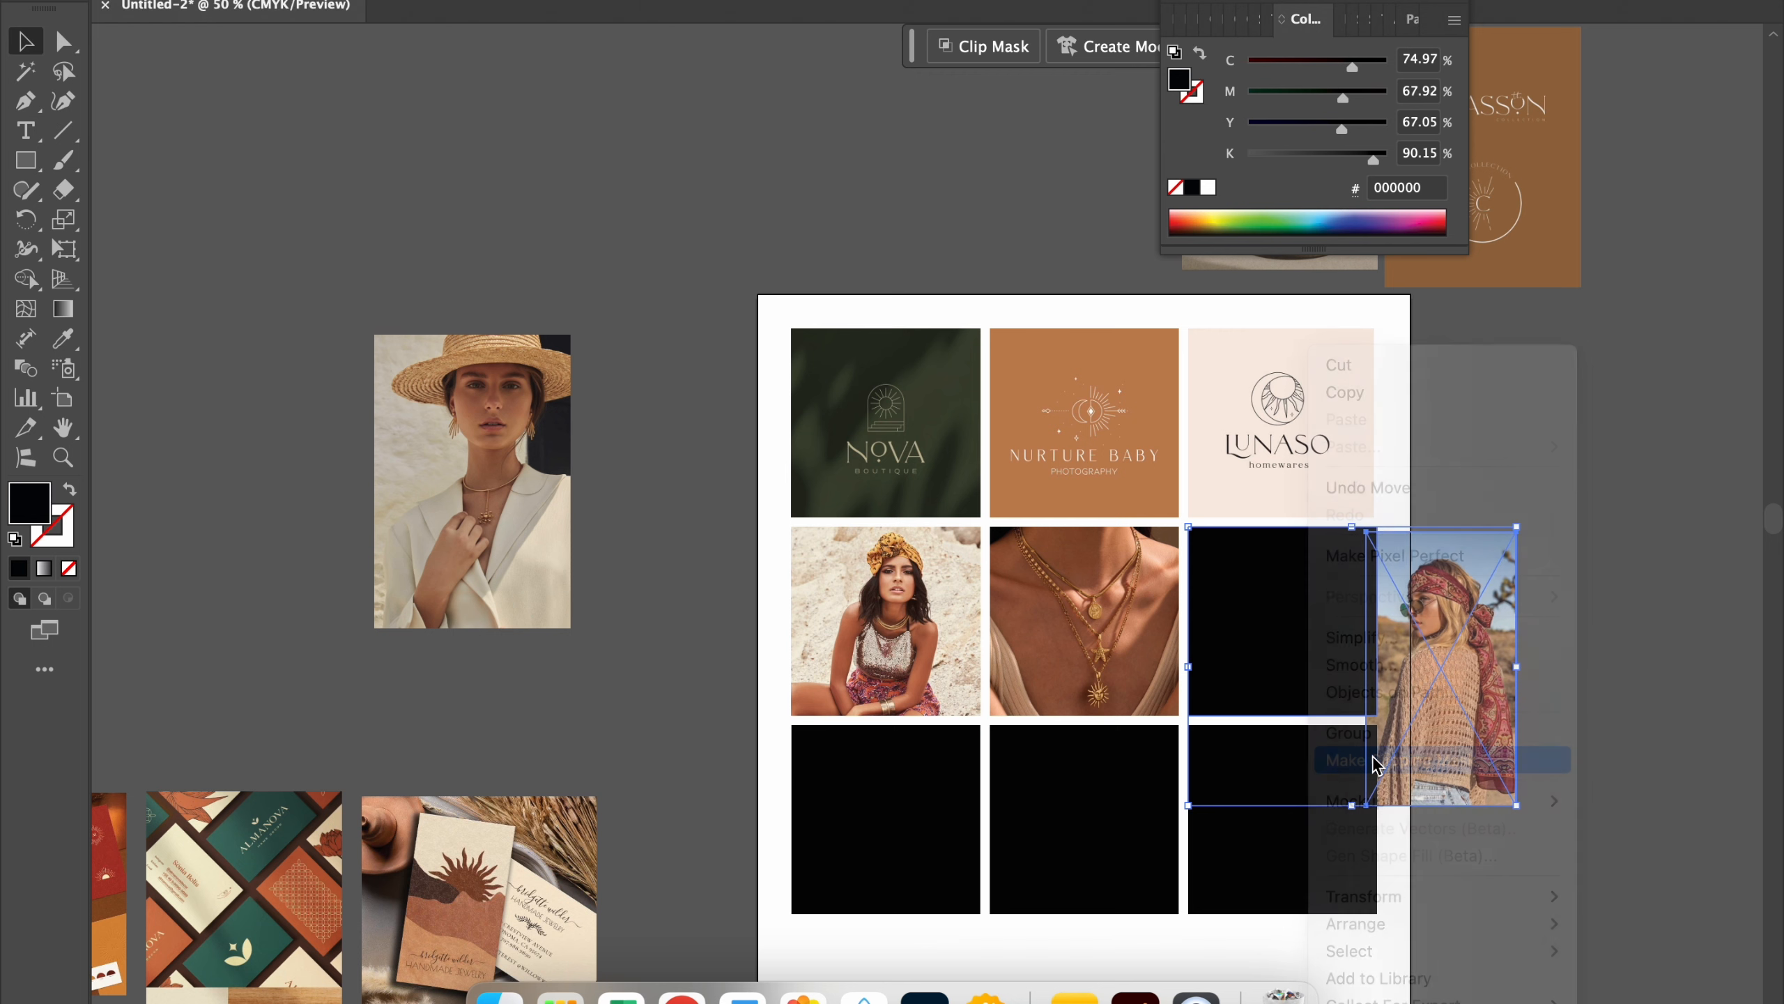
Step: Move and enlarge the headscarf photo inside its clipping mask so it fills the square with the head centred
{"action": "double_click", "coordinate": [1366, 638]}
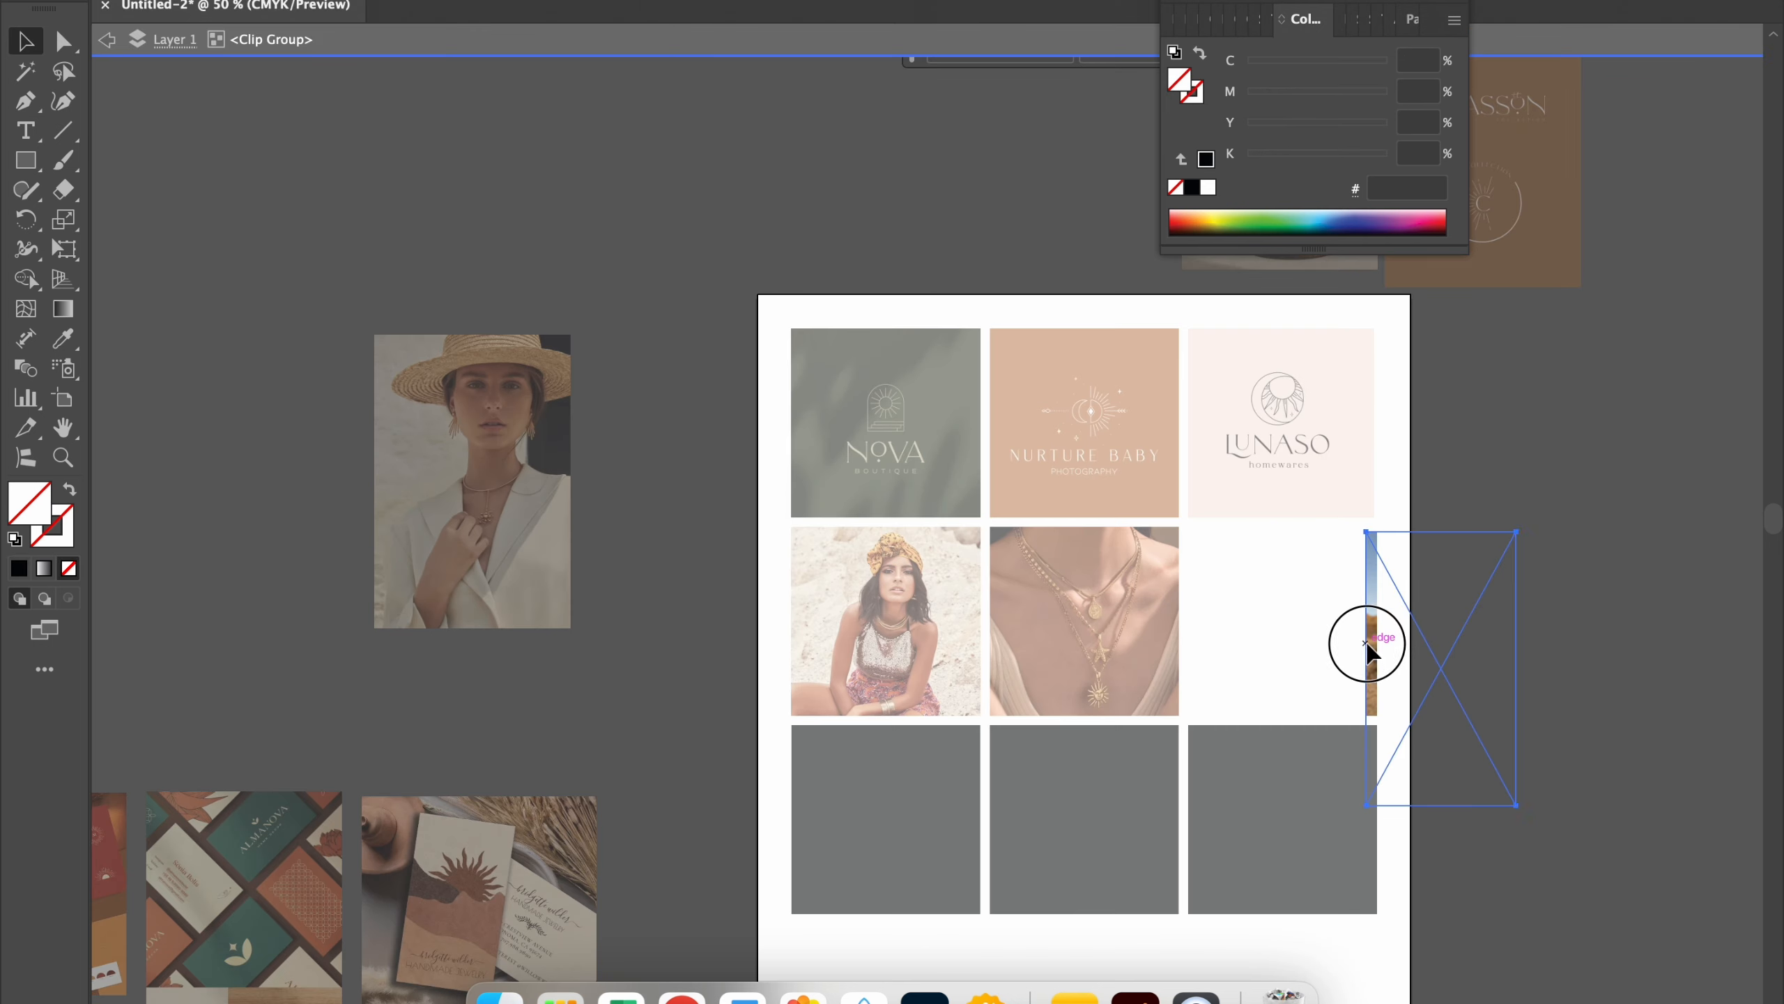
{"action": "left_click_drag", "start_coordinate": [1369, 640], "coordinate": [1184, 637]}
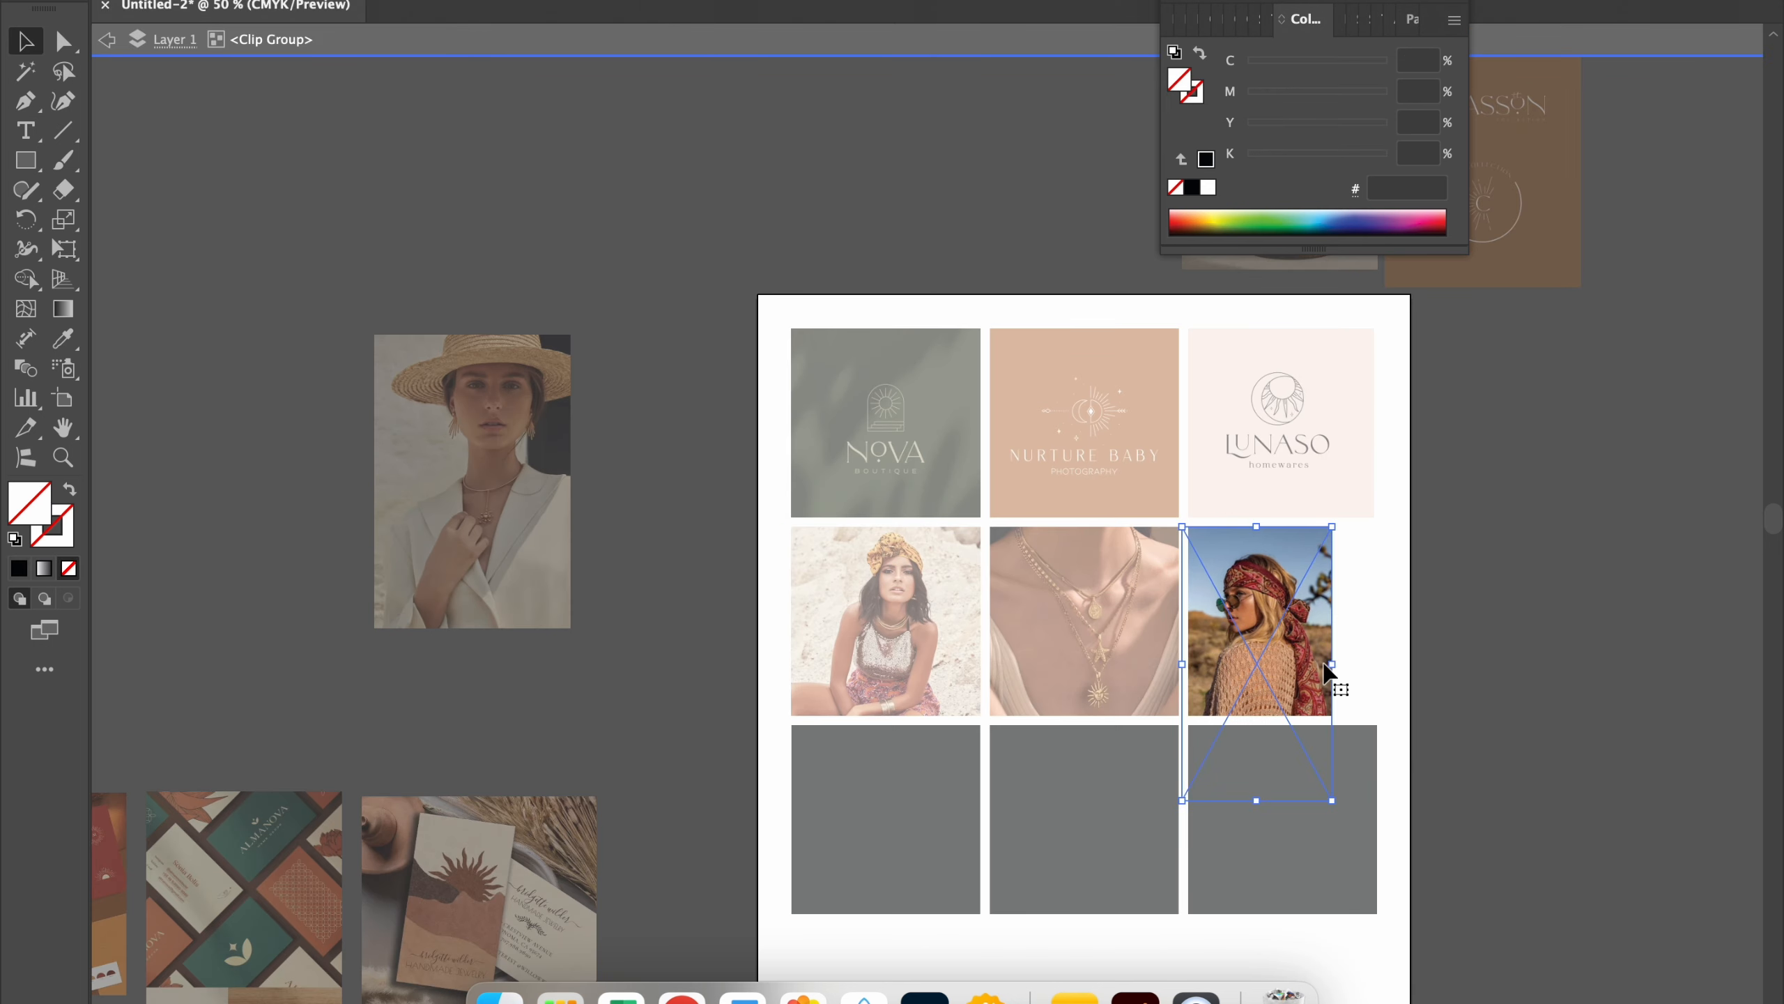
{"action": "left_click_drag", "start_coordinate": [1332, 667], "coordinate": [1377, 681]}
{"action": "left_click_drag", "start_coordinate": [1310, 618], "coordinate": [1306, 644]}
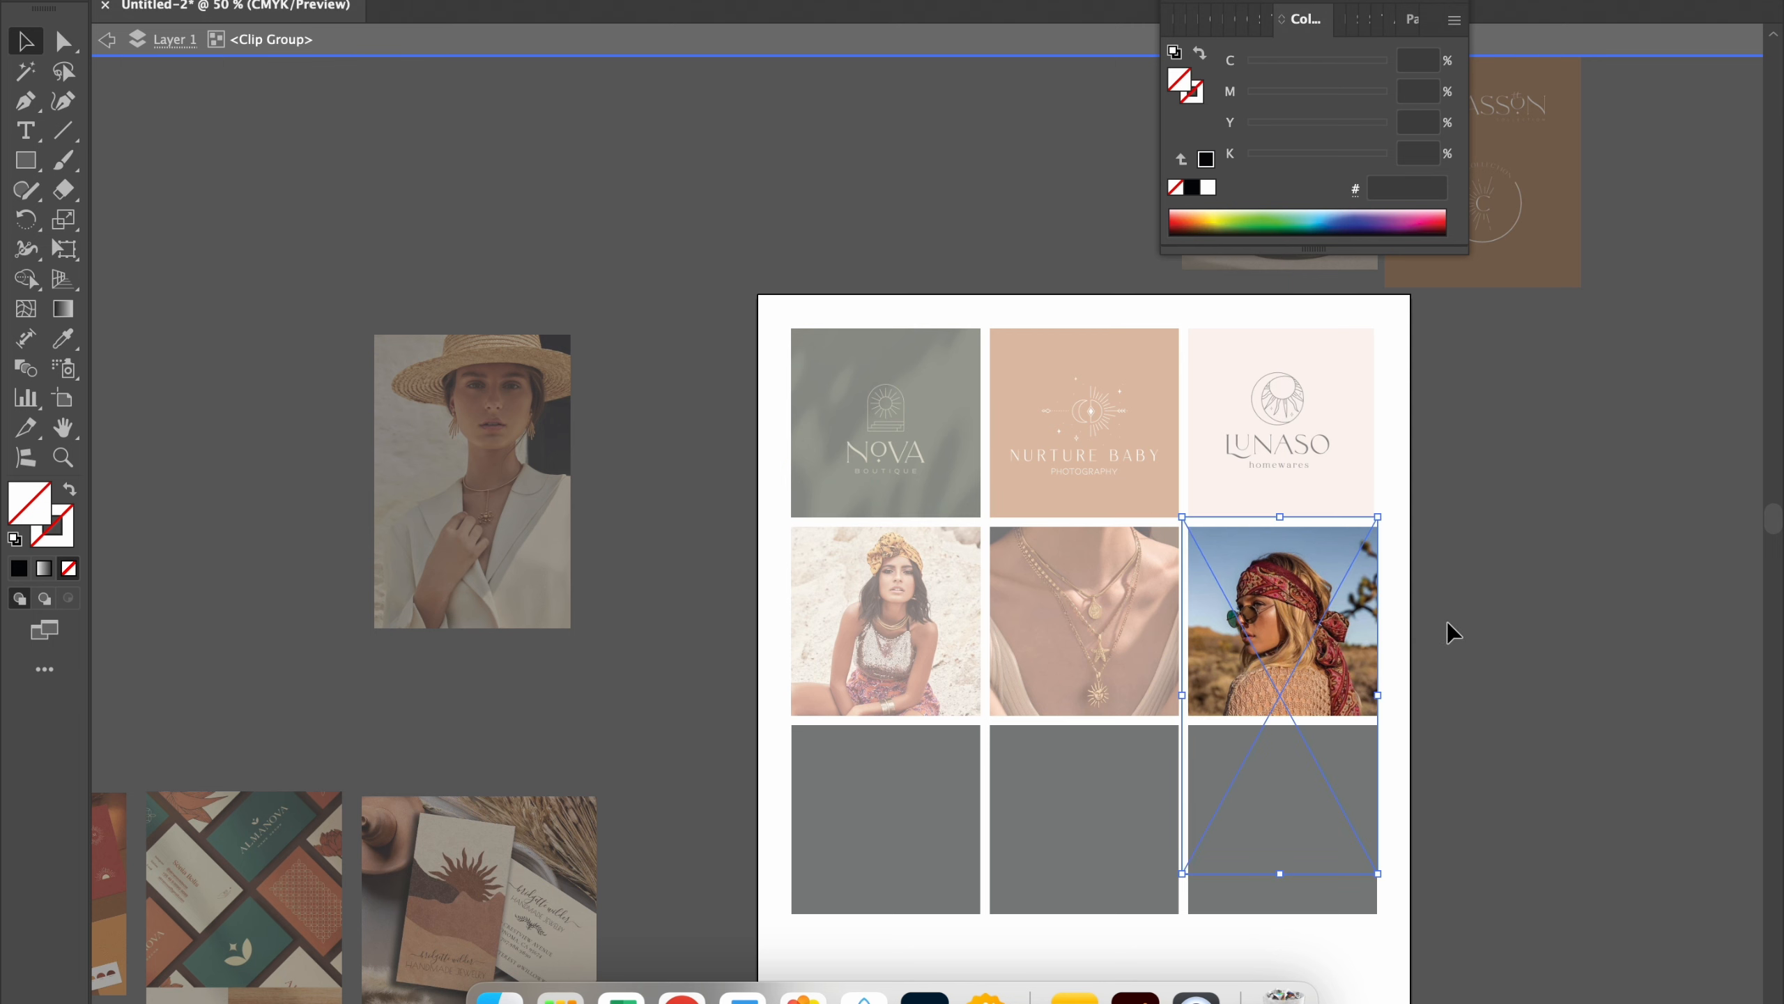
{"action": "double_click", "coordinate": [1448, 623]}
Step: Place the red MARLENA stationery image behind the bottom row's third square and make a clipping mask from both
{"action": "scroll", "coordinate": [1127, 690], "scroll_direction": "down", "scroll_amount": 5}
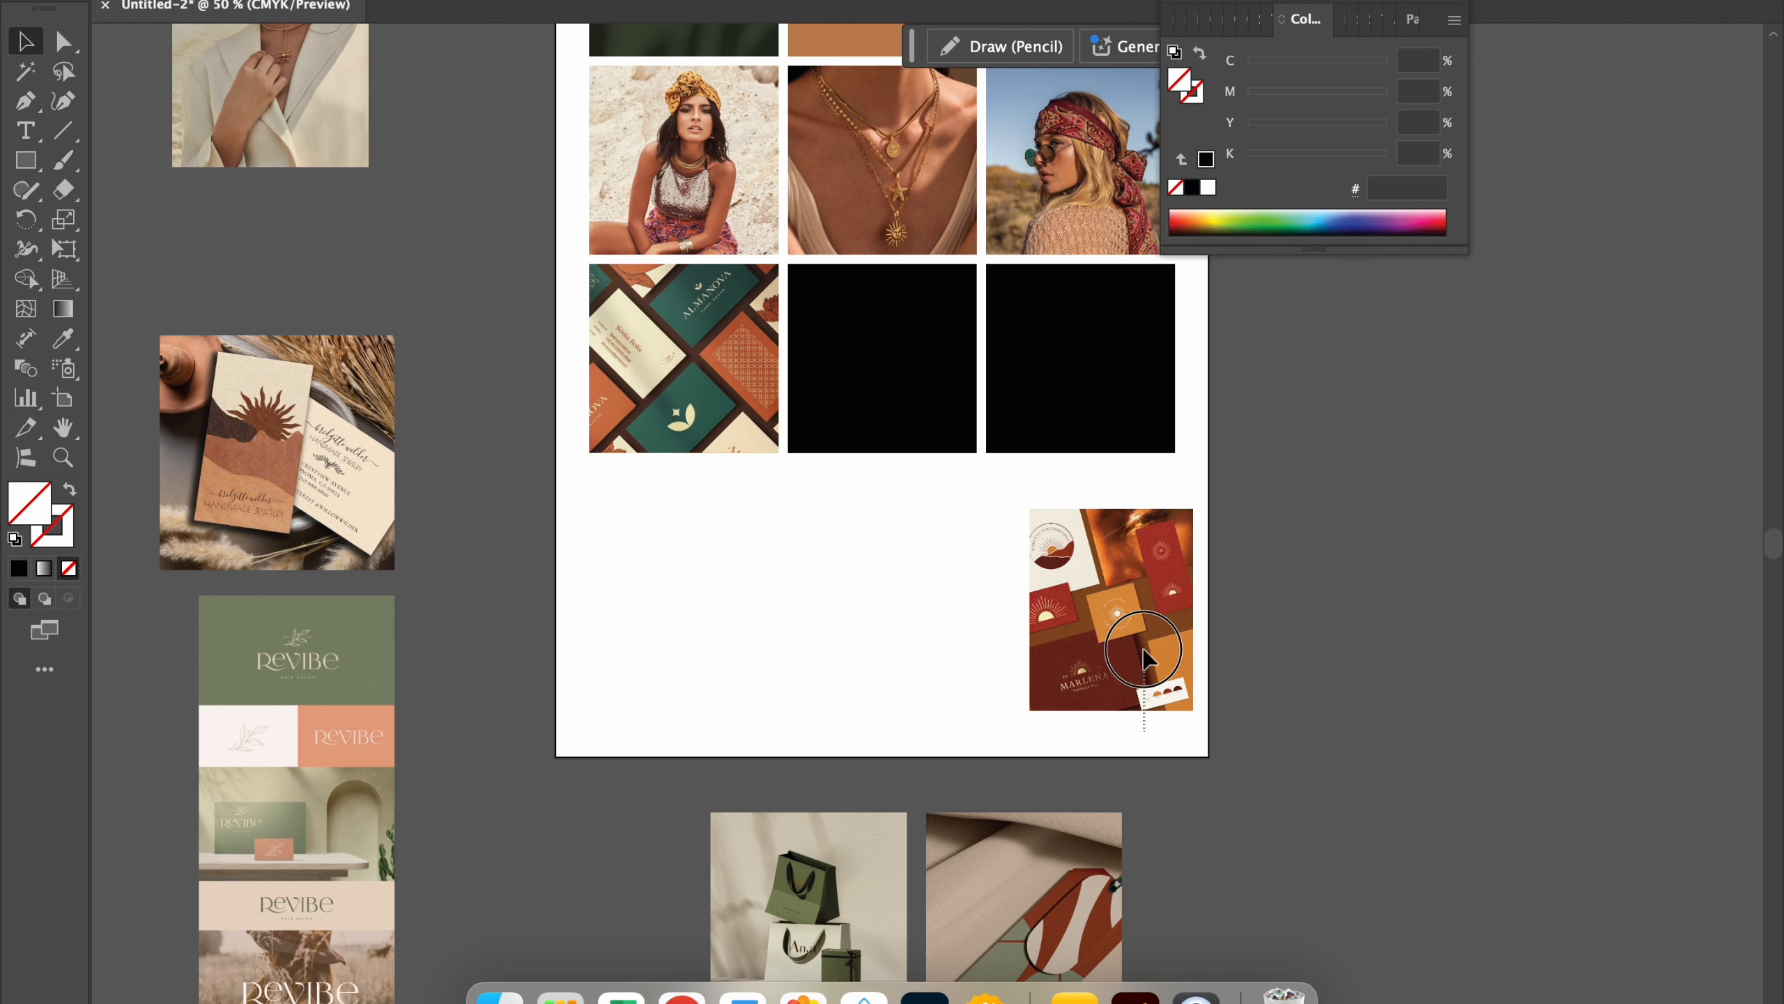
{"action": "left_click_drag", "start_coordinate": [1156, 599], "coordinate": [1151, 384]}
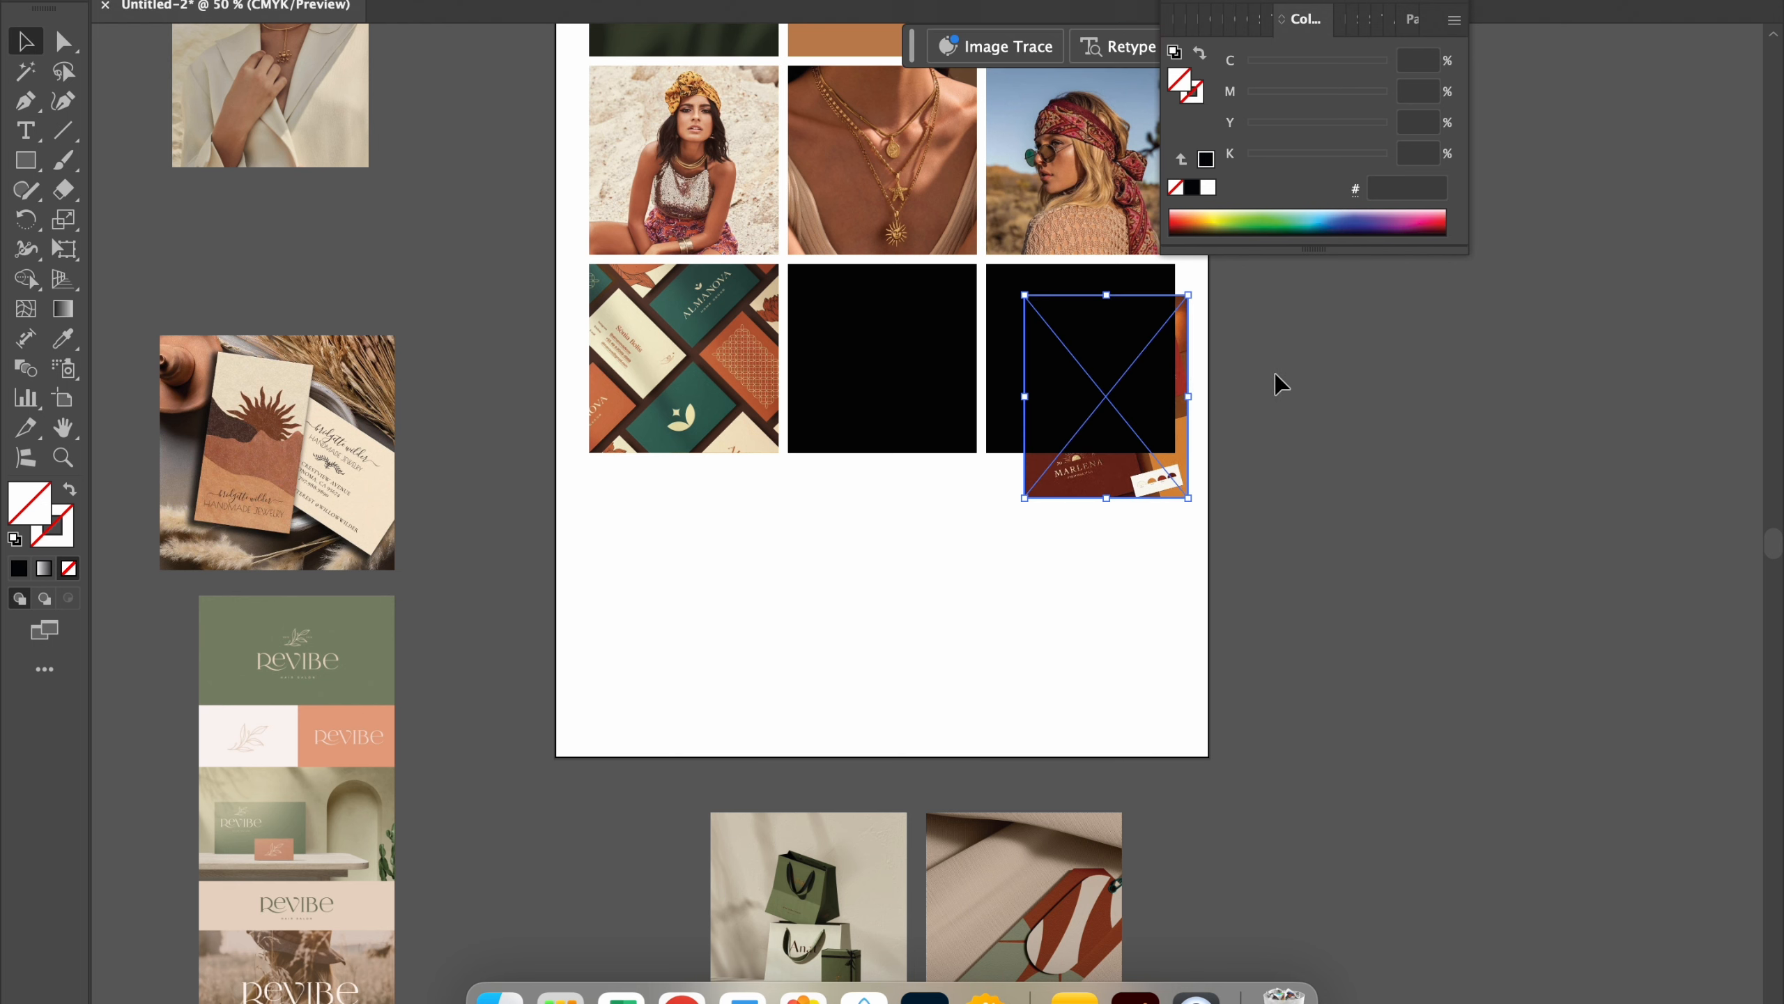
{"action": "left_click", "coordinate": [1075, 419], "text": "shift"}
{"action": "right_click", "coordinate": [1075, 418]}
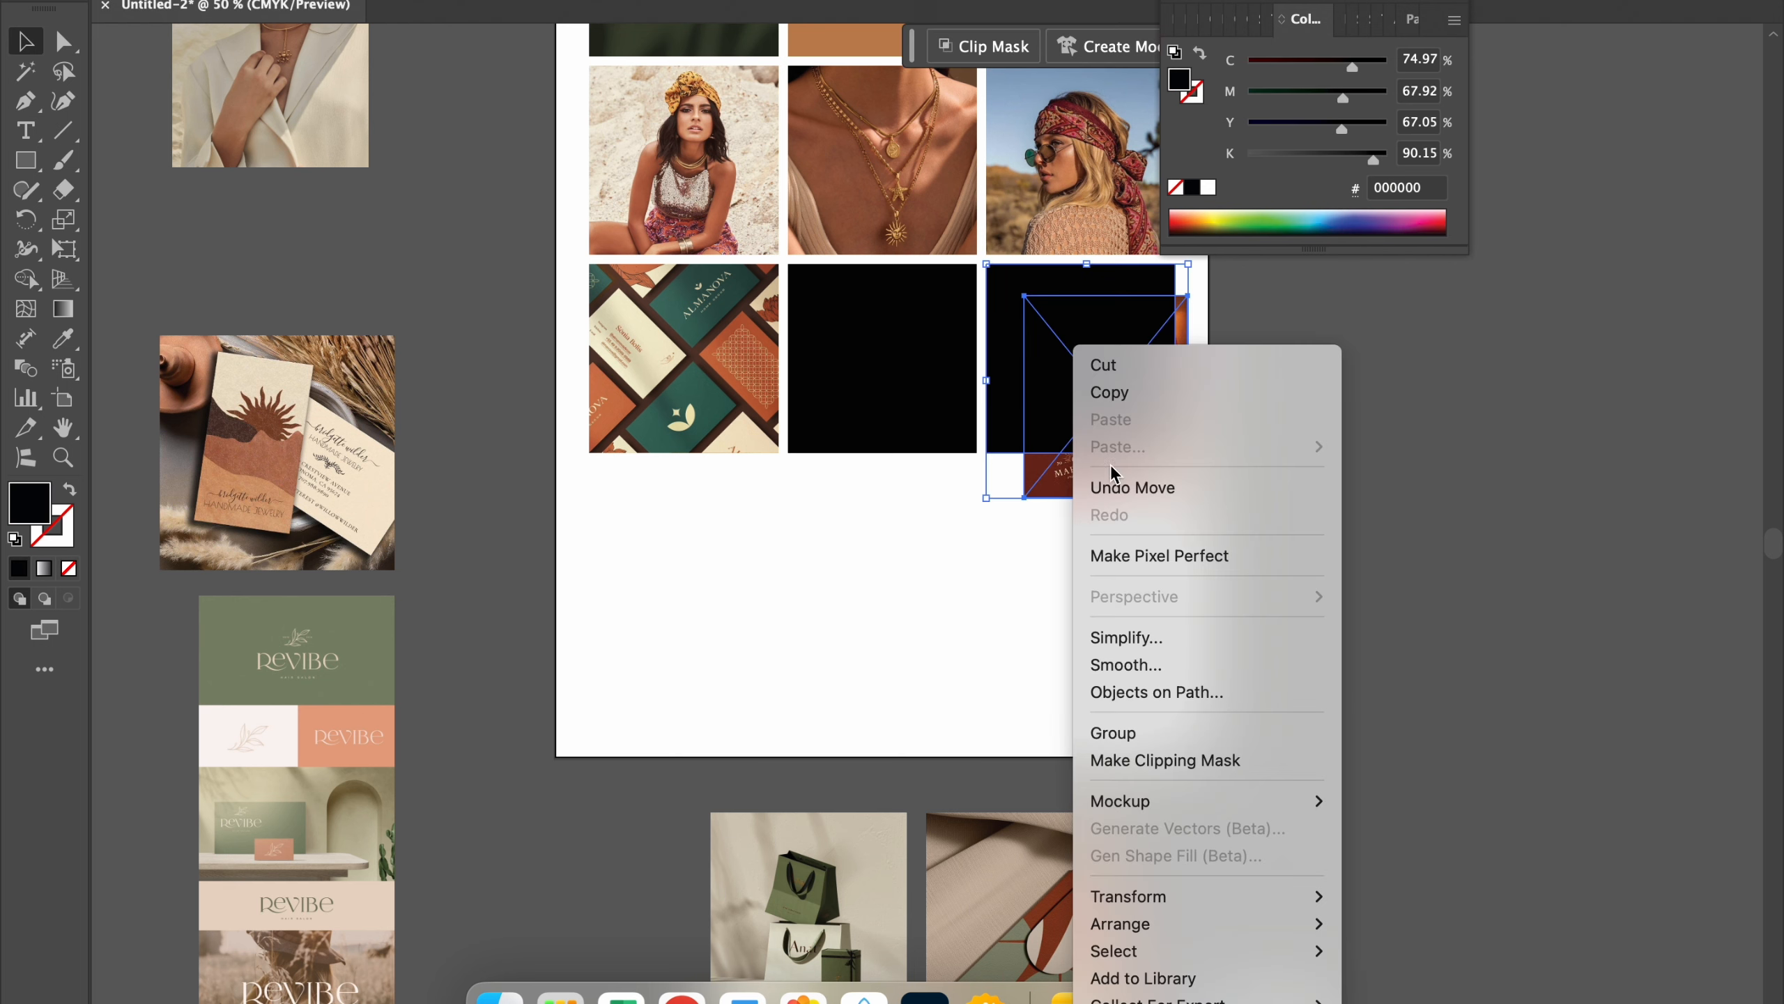
{"action": "left_click", "coordinate": [1117, 758]}
Step: Enlarge and reposition the MARLENA stationery image inside its clipping mask to fill the square
{"action": "double_click", "coordinate": [1096, 380]}
{"action": "left_click_drag", "start_coordinate": [1096, 380], "coordinate": [1054, 334]}
{"action": "left_click_drag", "start_coordinate": [1148, 470], "coordinate": [1197, 536]}
{"action": "left_click_drag", "start_coordinate": [1081, 422], "coordinate": [1082, 347]}
{"action": "double_click", "coordinate": [1054, 604]}
Step: Move the shopping bags and hang tag mockups onto the artboard below the grid to compare them with it
{"action": "left_click_drag", "start_coordinate": [924, 996], "coordinate": [986, 1001]}
{"action": "left_click_drag", "start_coordinate": [859, 840], "coordinate": [797, 523]}
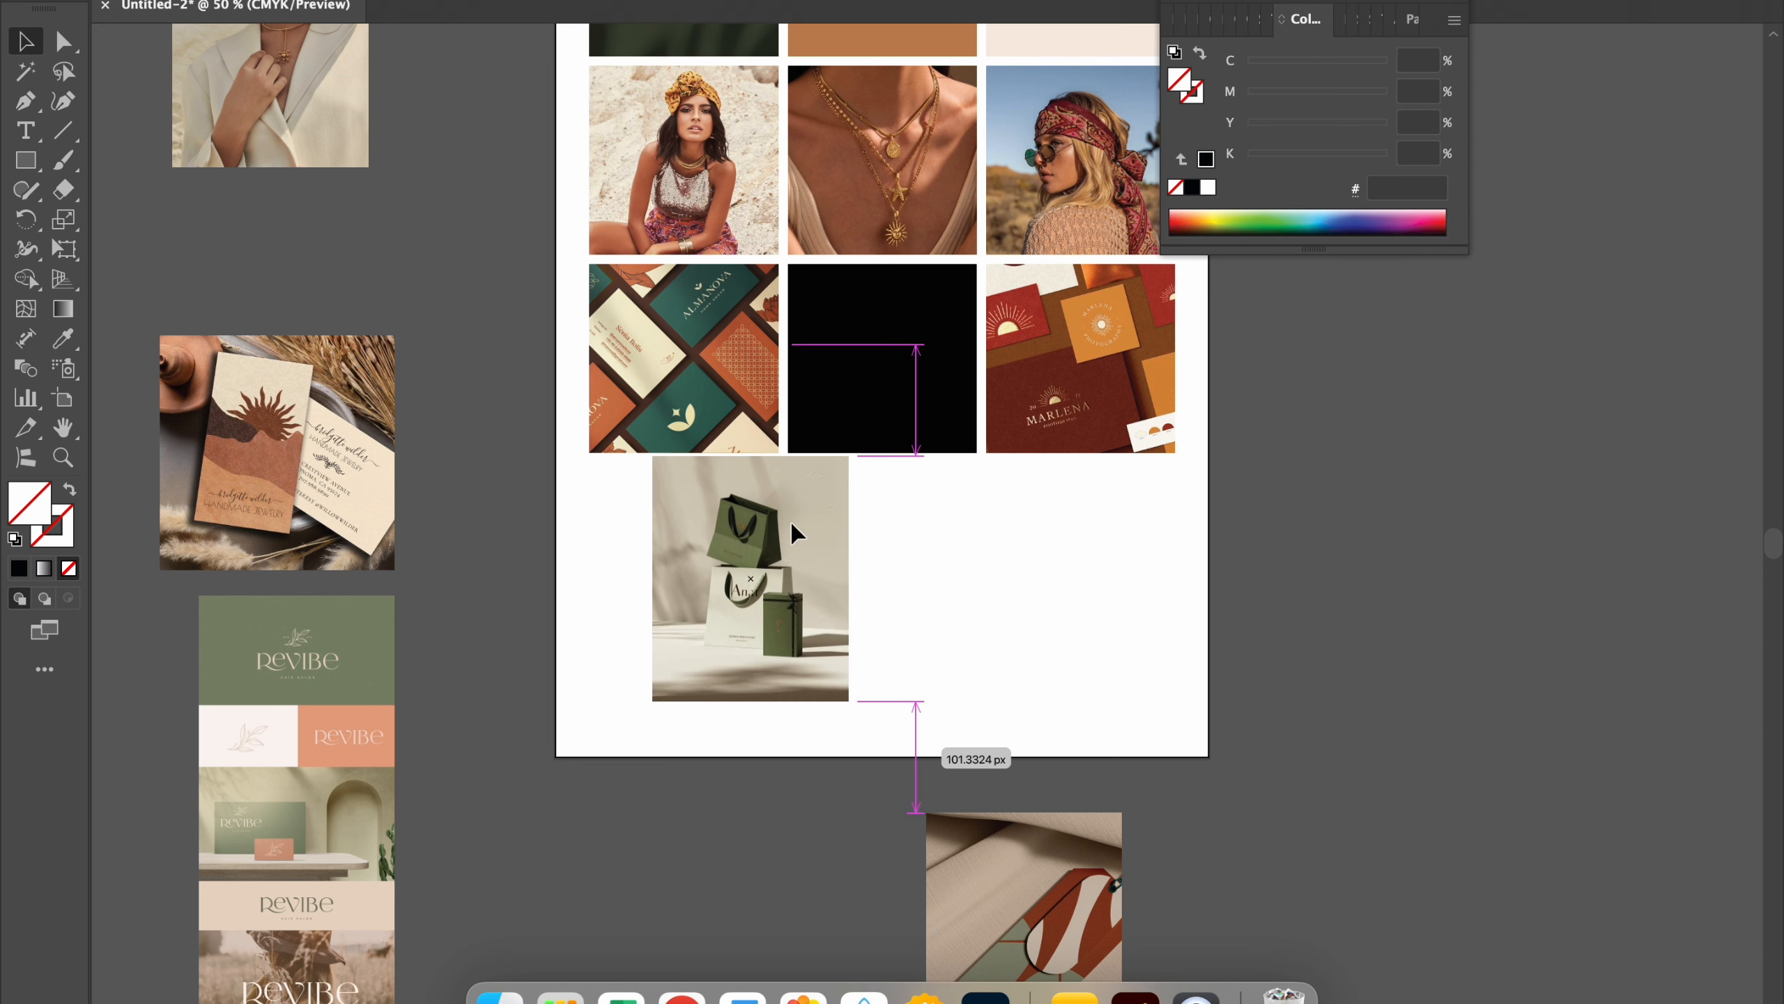
{"action": "left_click_drag", "start_coordinate": [1028, 869], "coordinate": [978, 540]}
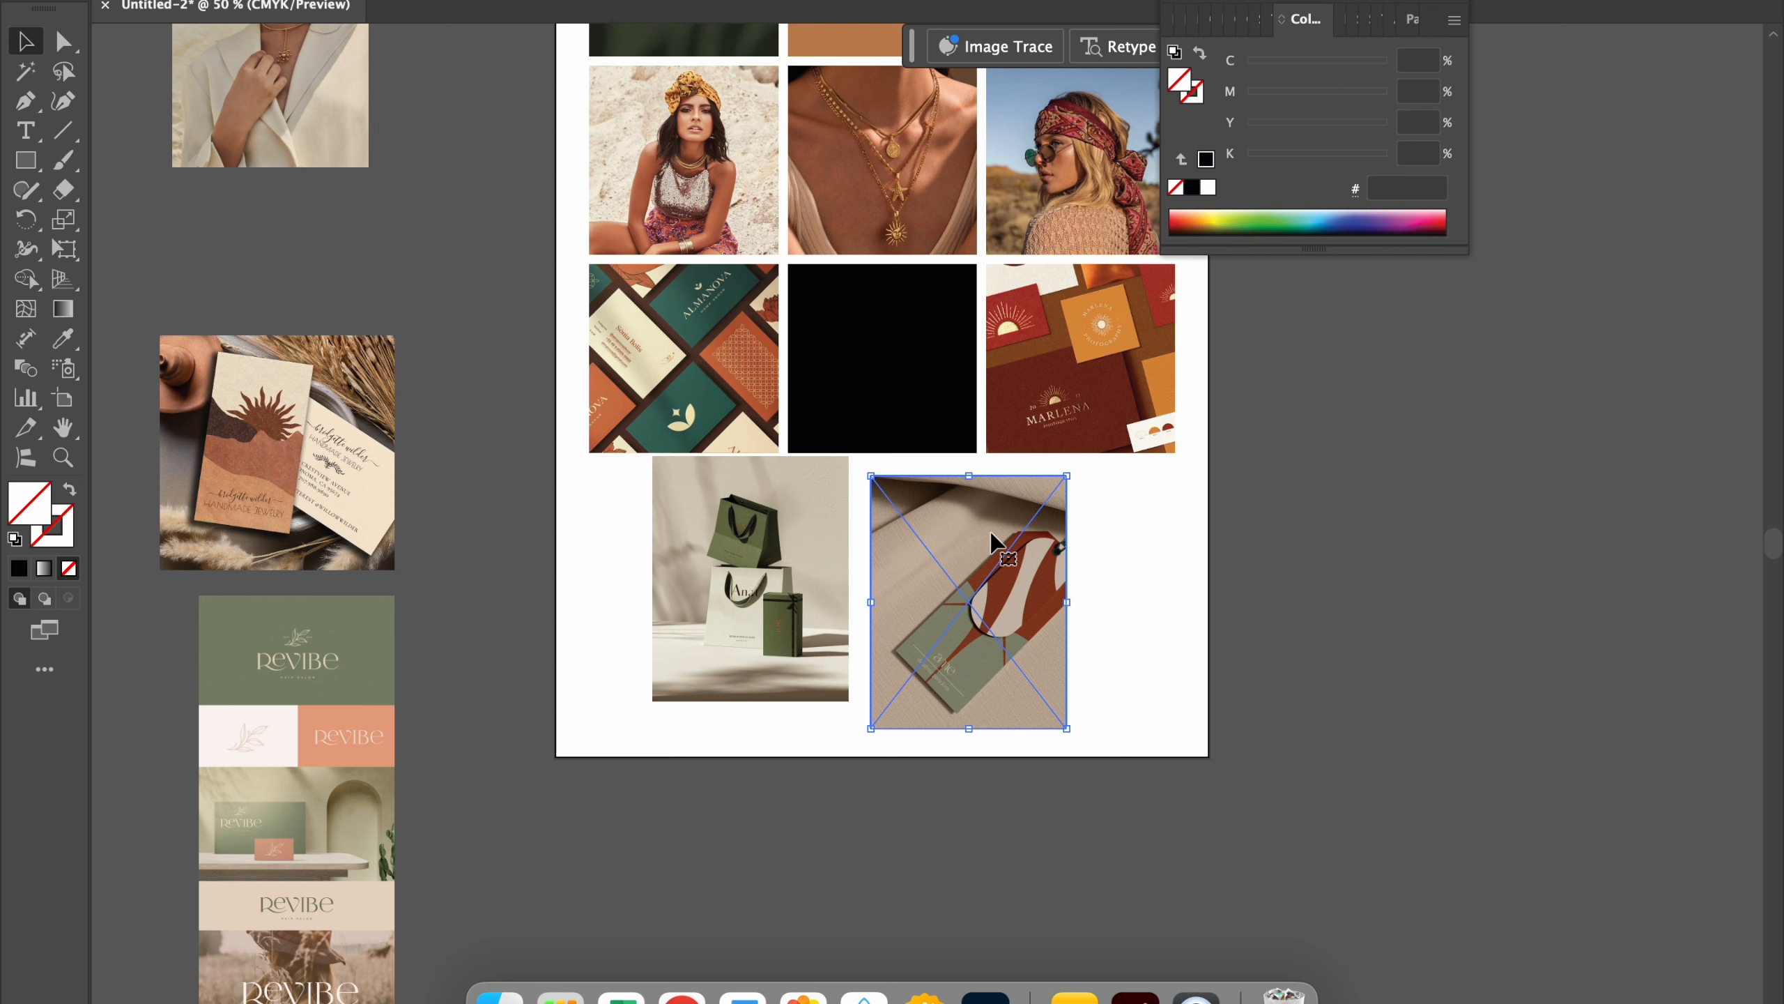
{"action": "left_click", "coordinate": [736, 664], "text": "shift"}
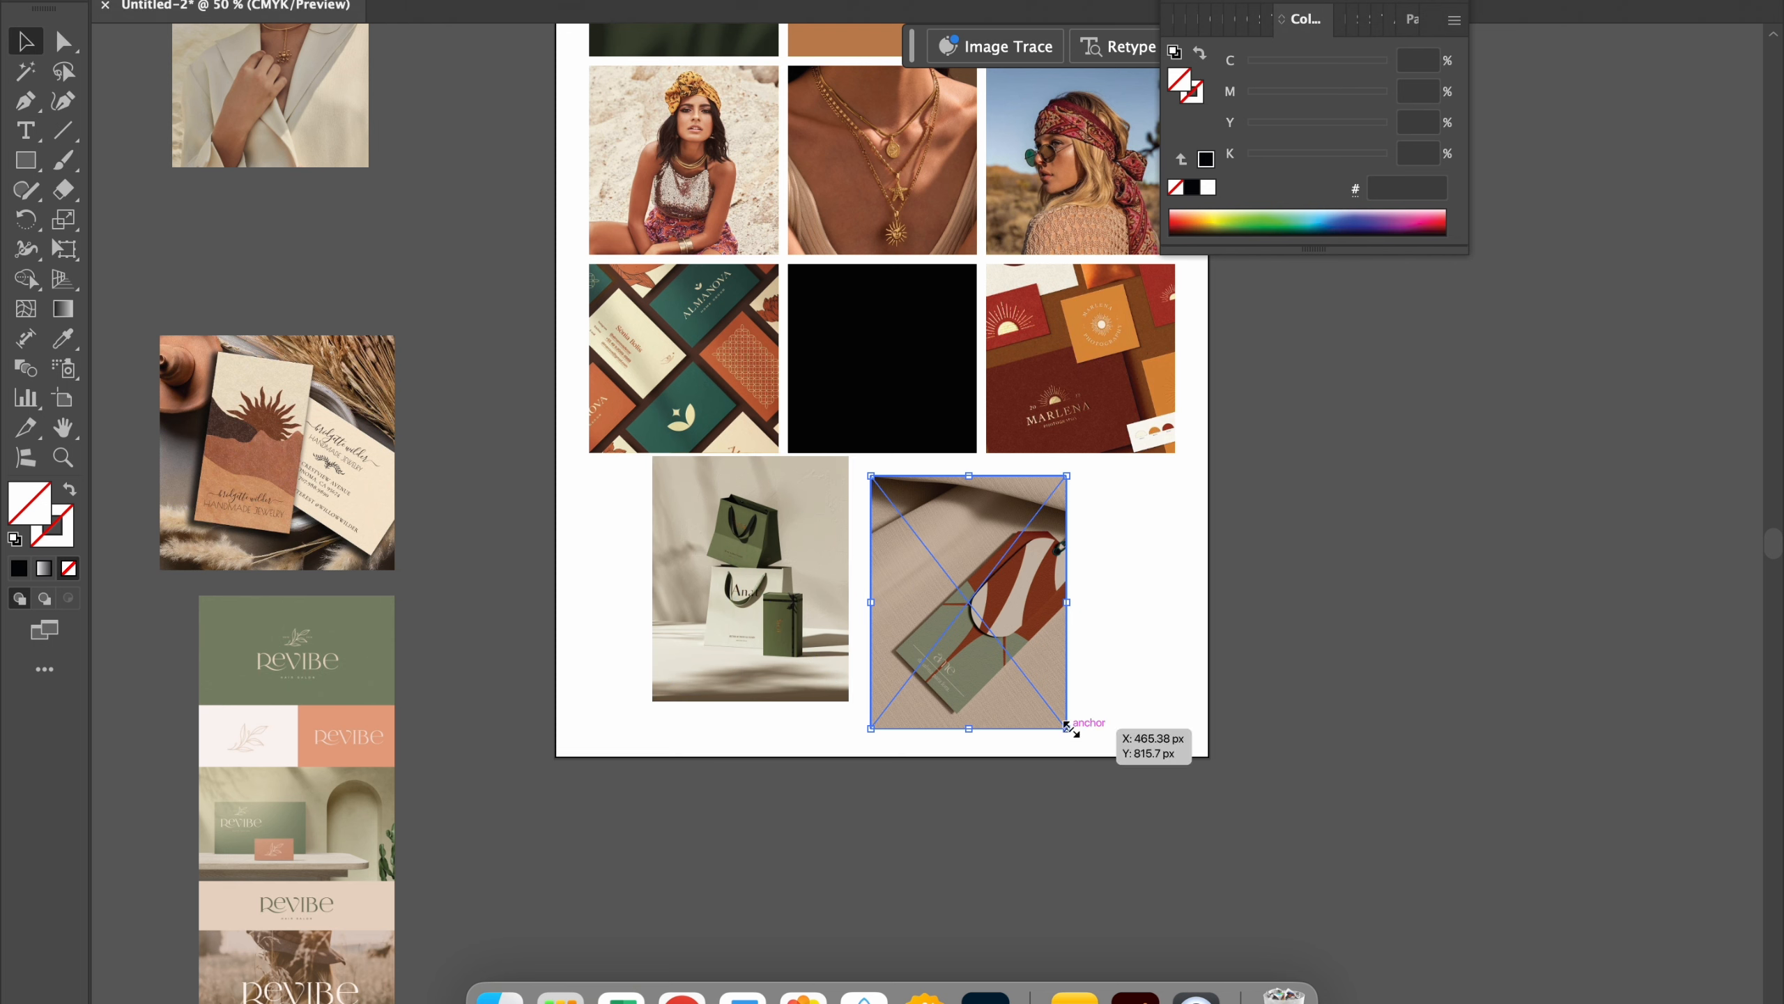
{"action": "scroll", "coordinate": [1155, 729], "scroll_direction": "up", "scroll_amount": 5}
{"action": "scroll", "coordinate": [959, 540], "scroll_direction": "up", "scroll_amount": 3}
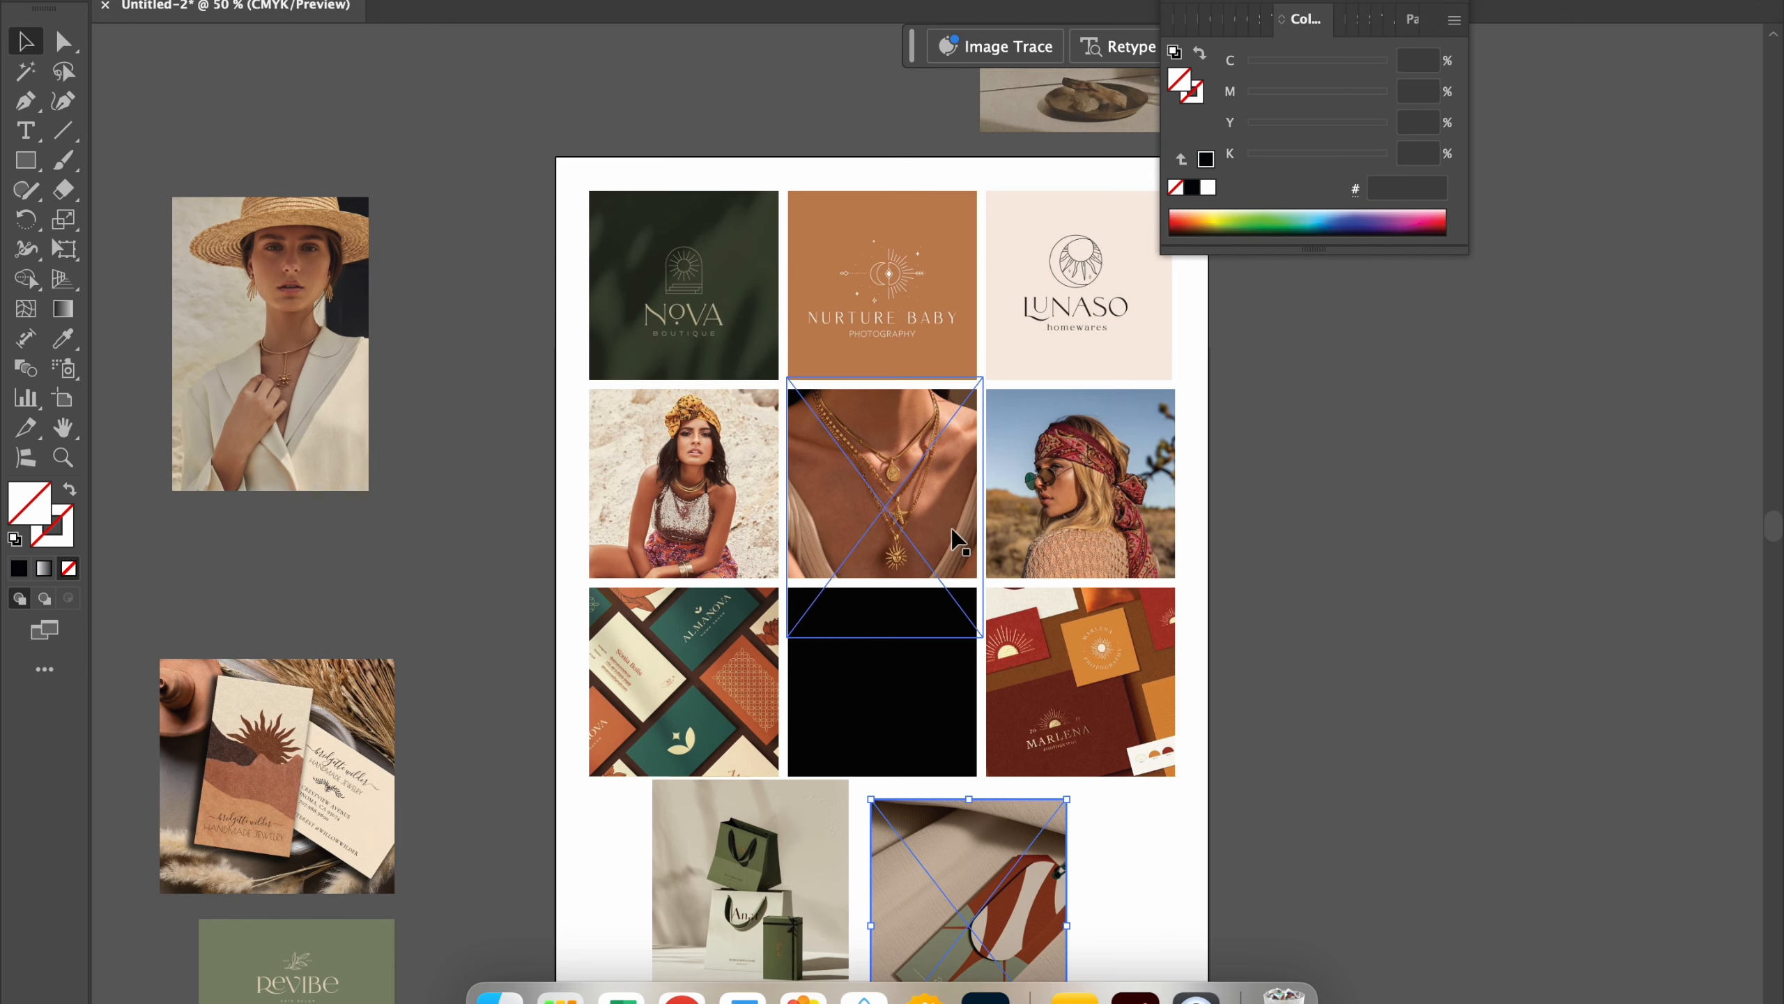
{"action": "scroll", "coordinate": [952, 539], "scroll_direction": "down", "scroll_amount": 4}
Step: Set the hang tag mockup aside and clip the shopping bags image to the bottom row's middle square
{"action": "left_click_drag", "start_coordinate": [920, 770], "coordinate": [1542, 654]}
{"action": "left_click_drag", "start_coordinate": [789, 782], "coordinate": [911, 583]}
{"action": "left_click_drag", "start_coordinate": [872, 798], "coordinate": [905, 588]}
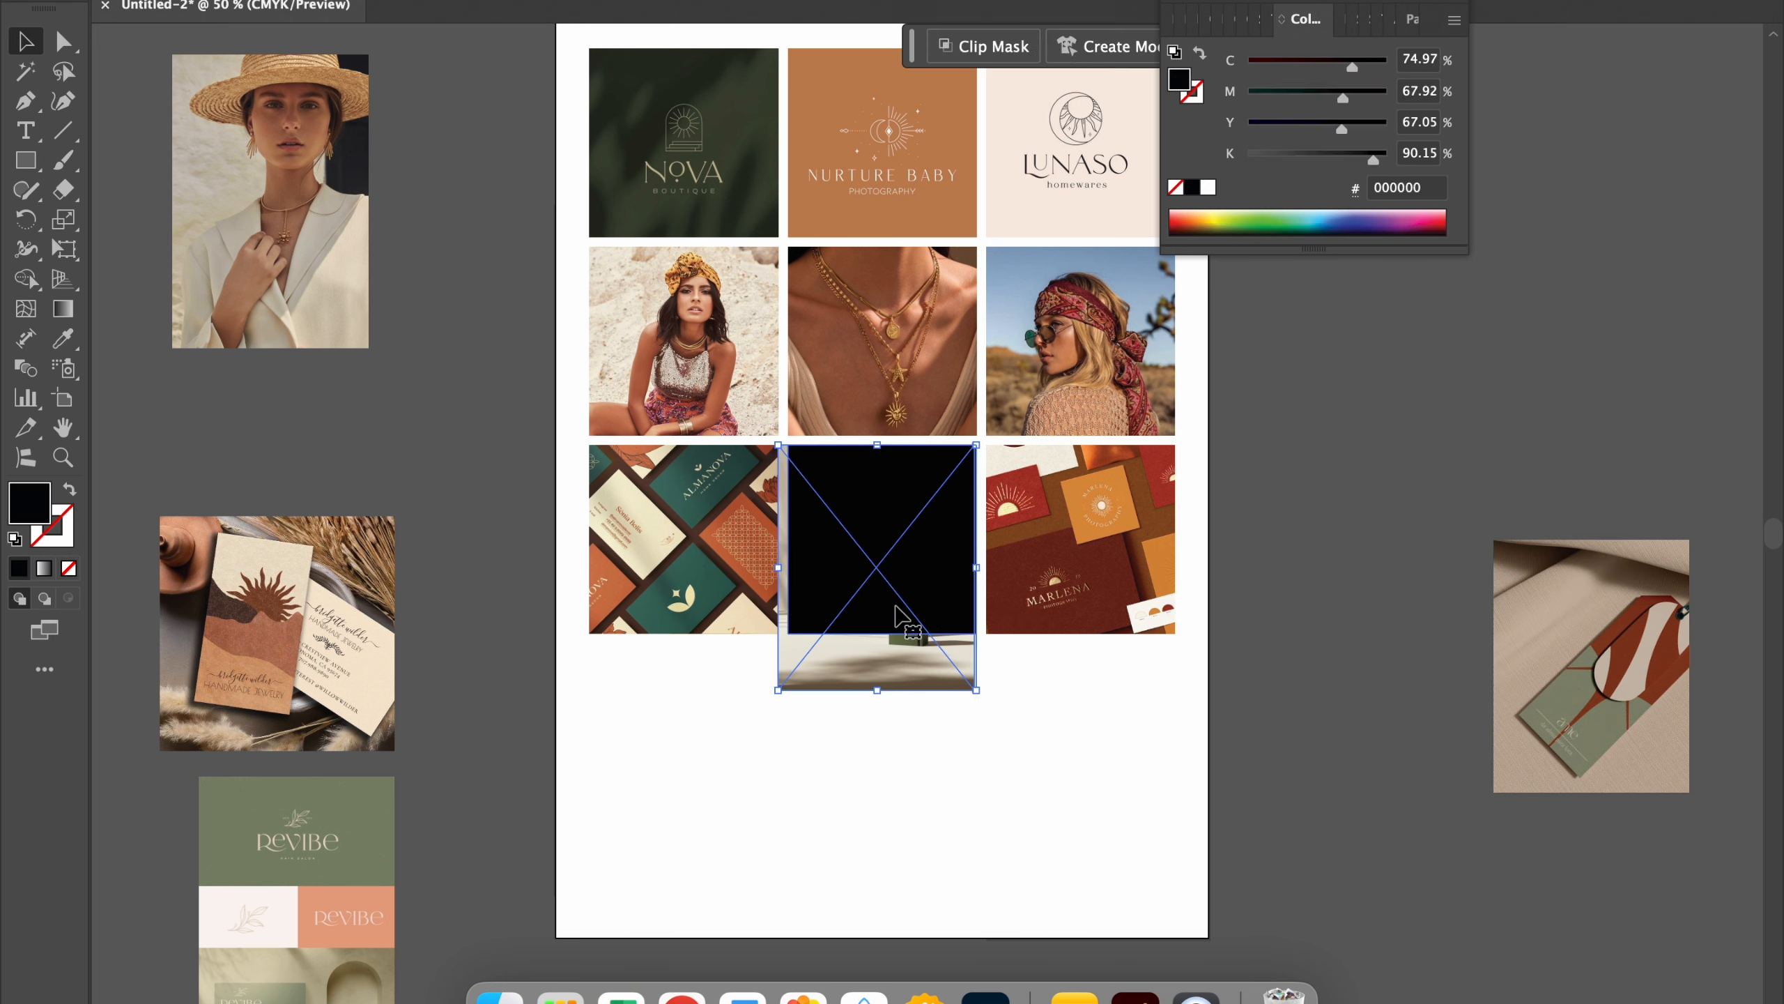
{"action": "key", "text": "super+7"}
Step: Move the hang tag mockup in with the unused images beside the artboard and delete them all together
{"action": "left_click_drag", "start_coordinate": [1591, 667], "coordinate": [131, 446]}
{"action": "key", "text": "super+minus"}
{"action": "key", "text": "super+minus"}
{"action": "left_click_drag", "start_coordinate": [472, 307], "coordinate": [1092, 906]}
{"action": "key", "text": "BackSpace"}
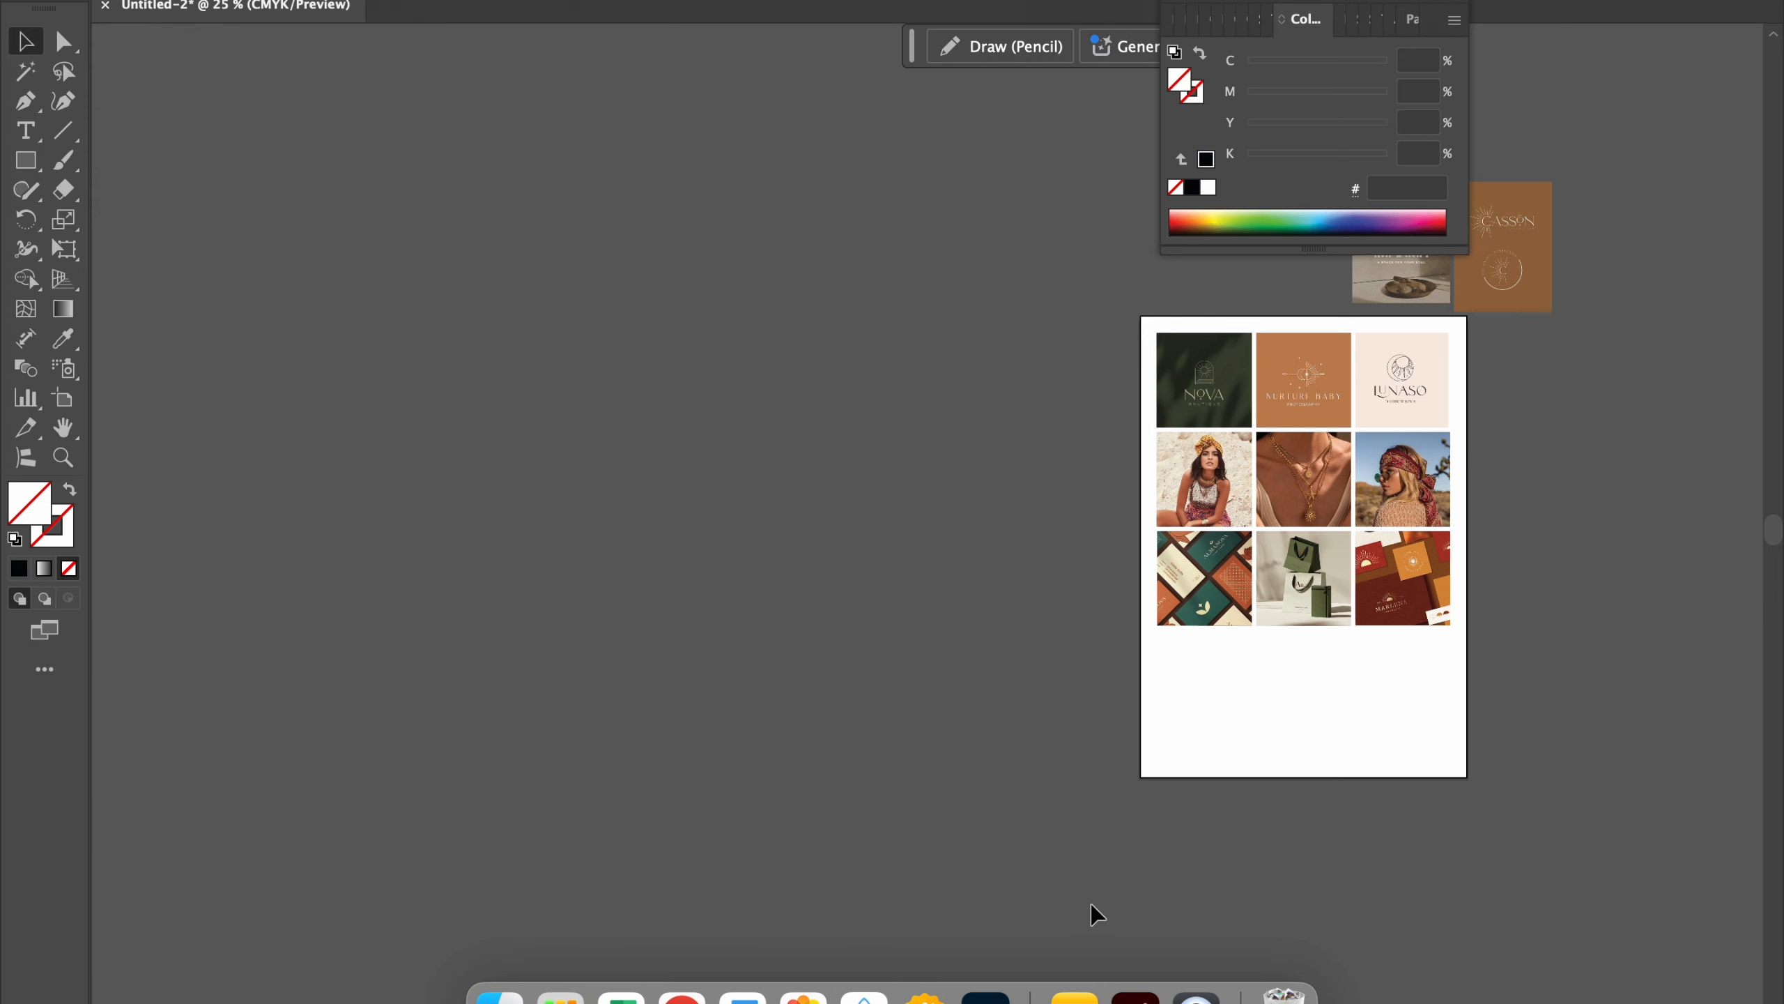
Step: Widen the text frame of the Persian moodboard description below the grid, extending its left edge
{"action": "scroll", "coordinate": [999, 415], "scroll_direction": "right", "scroll_amount": 5}
{"action": "key", "text": "super+plus"}
{"action": "scroll", "coordinate": [1000, 442], "scroll_direction": "down", "scroll_amount": 5}
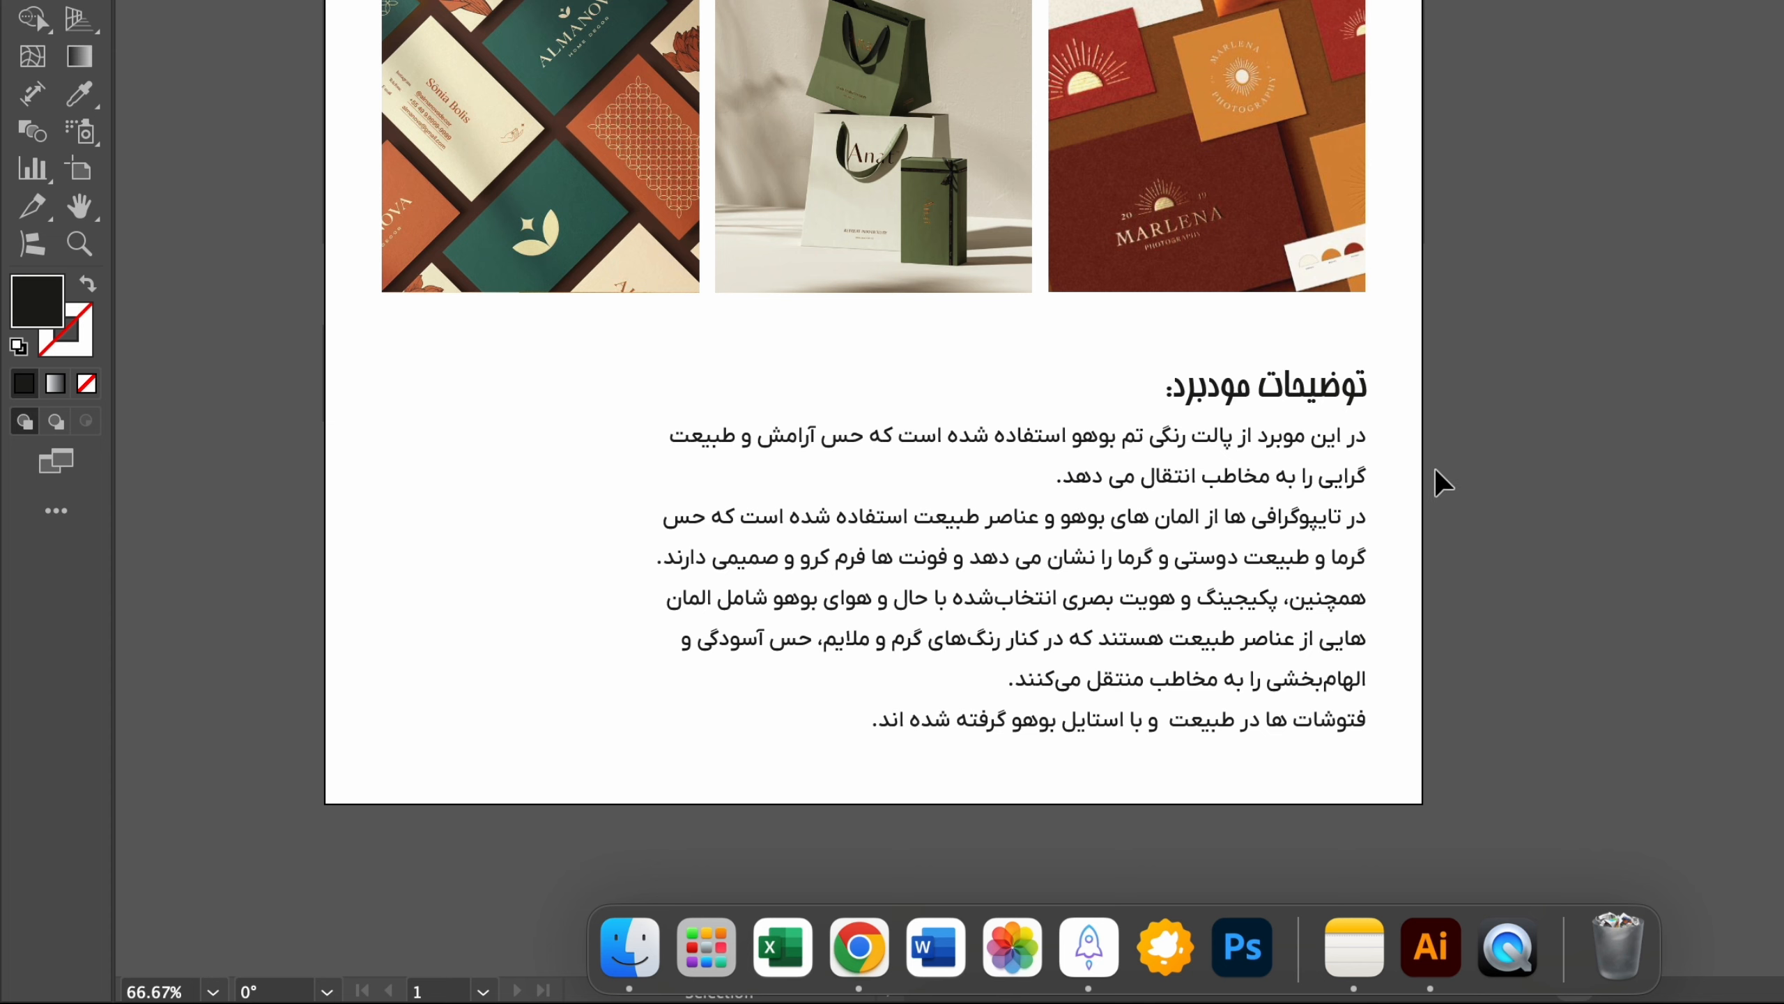
{"action": "left_click", "coordinate": [1291, 556]}
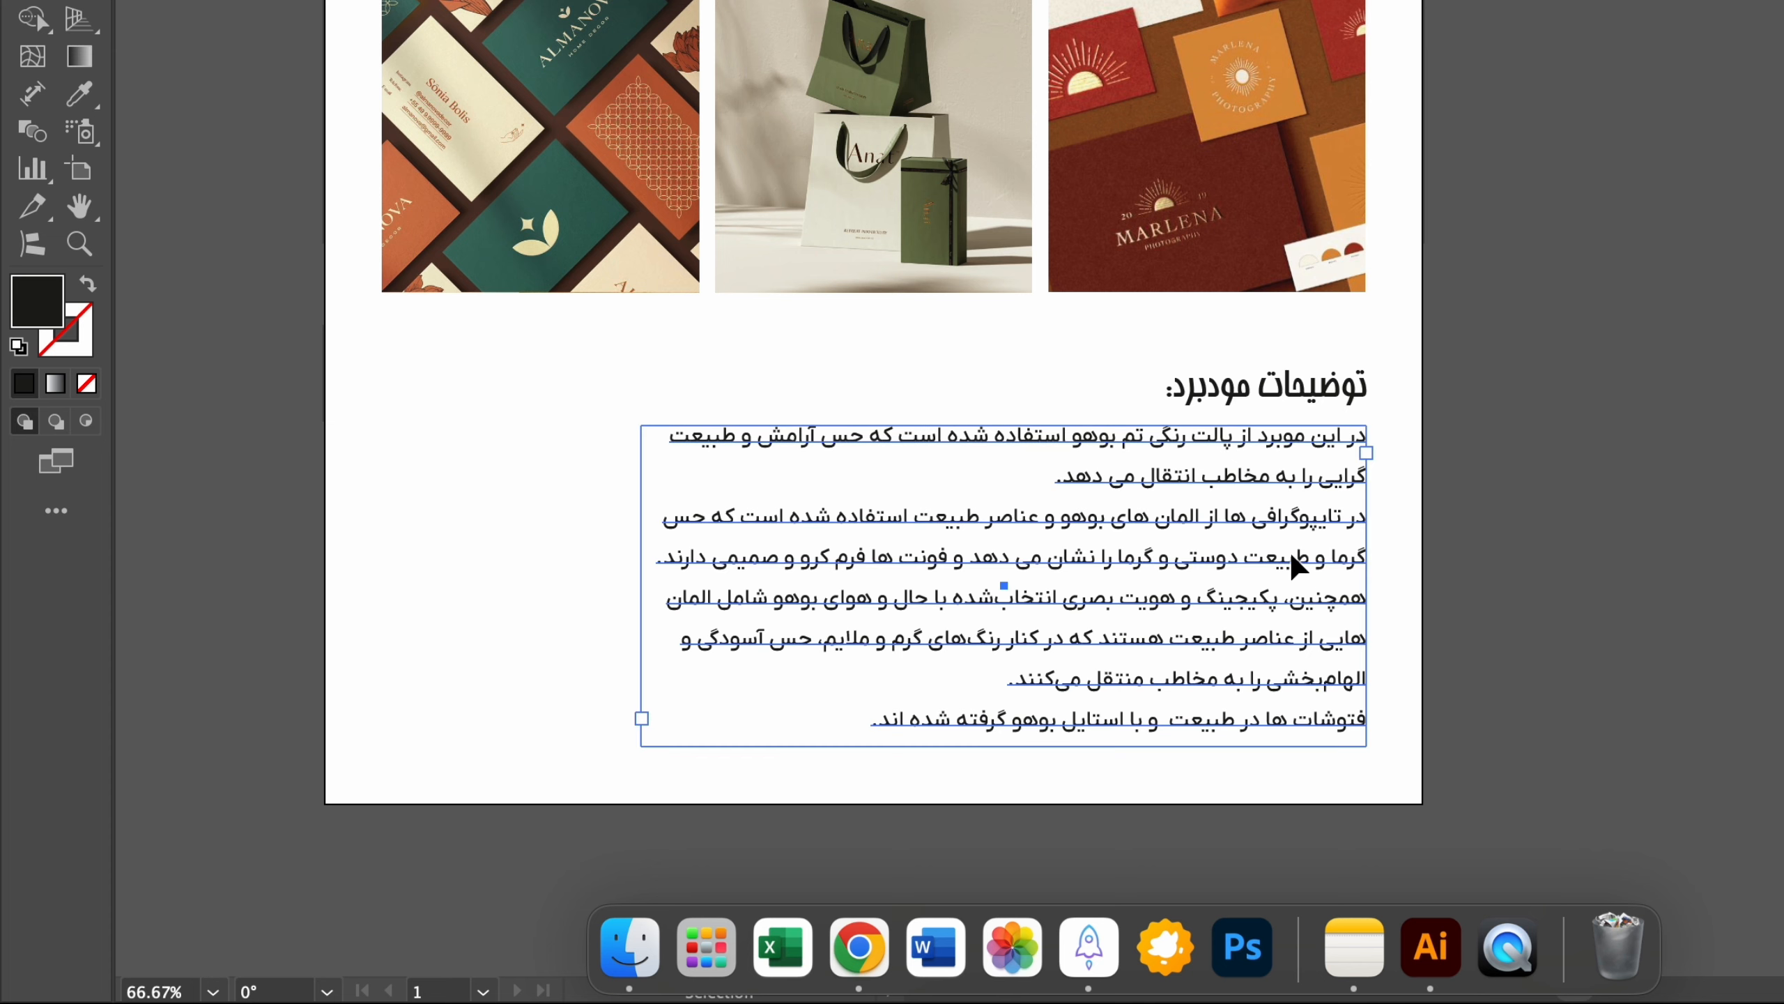
{"action": "left_click_drag", "start_coordinate": [641, 585], "coordinate": [610, 596]}
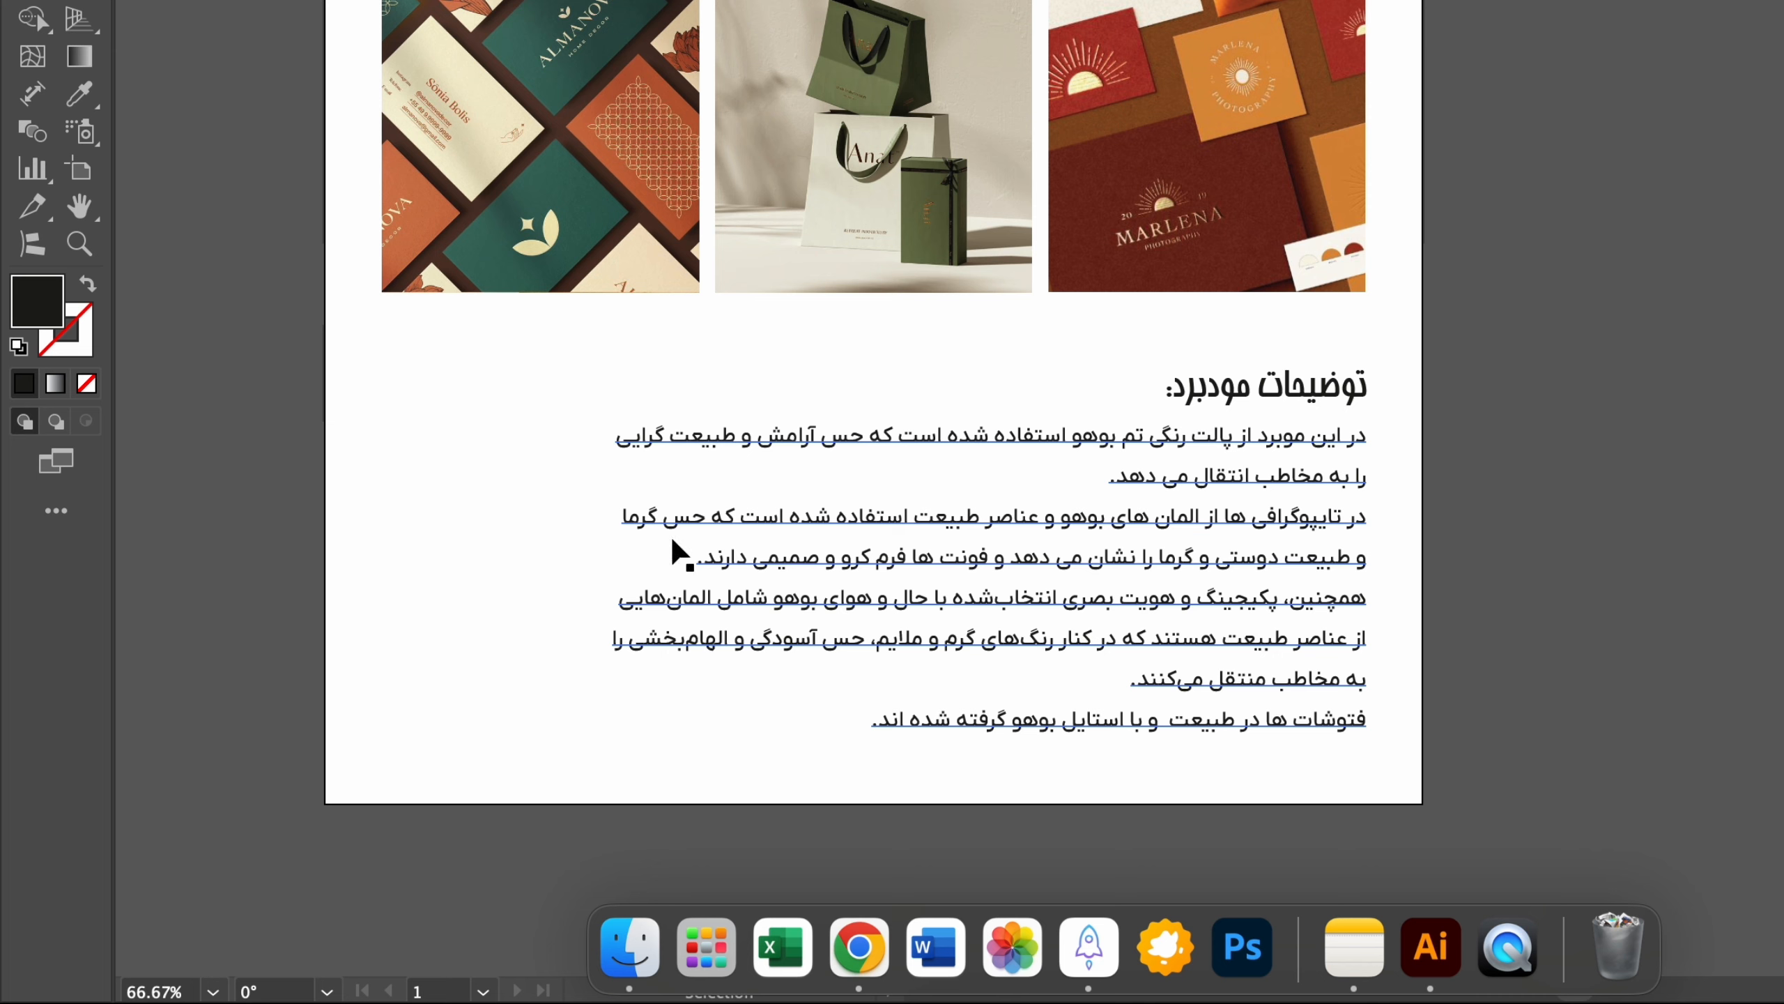
Step: Edit the description's typography sentence, replacing "حس گرما و" with "حس" before "طبیعت دوستی"
{"action": "double_click", "coordinate": [639, 521]}
{"action": "left_click_drag", "start_coordinate": [628, 518], "coordinate": [710, 520]}
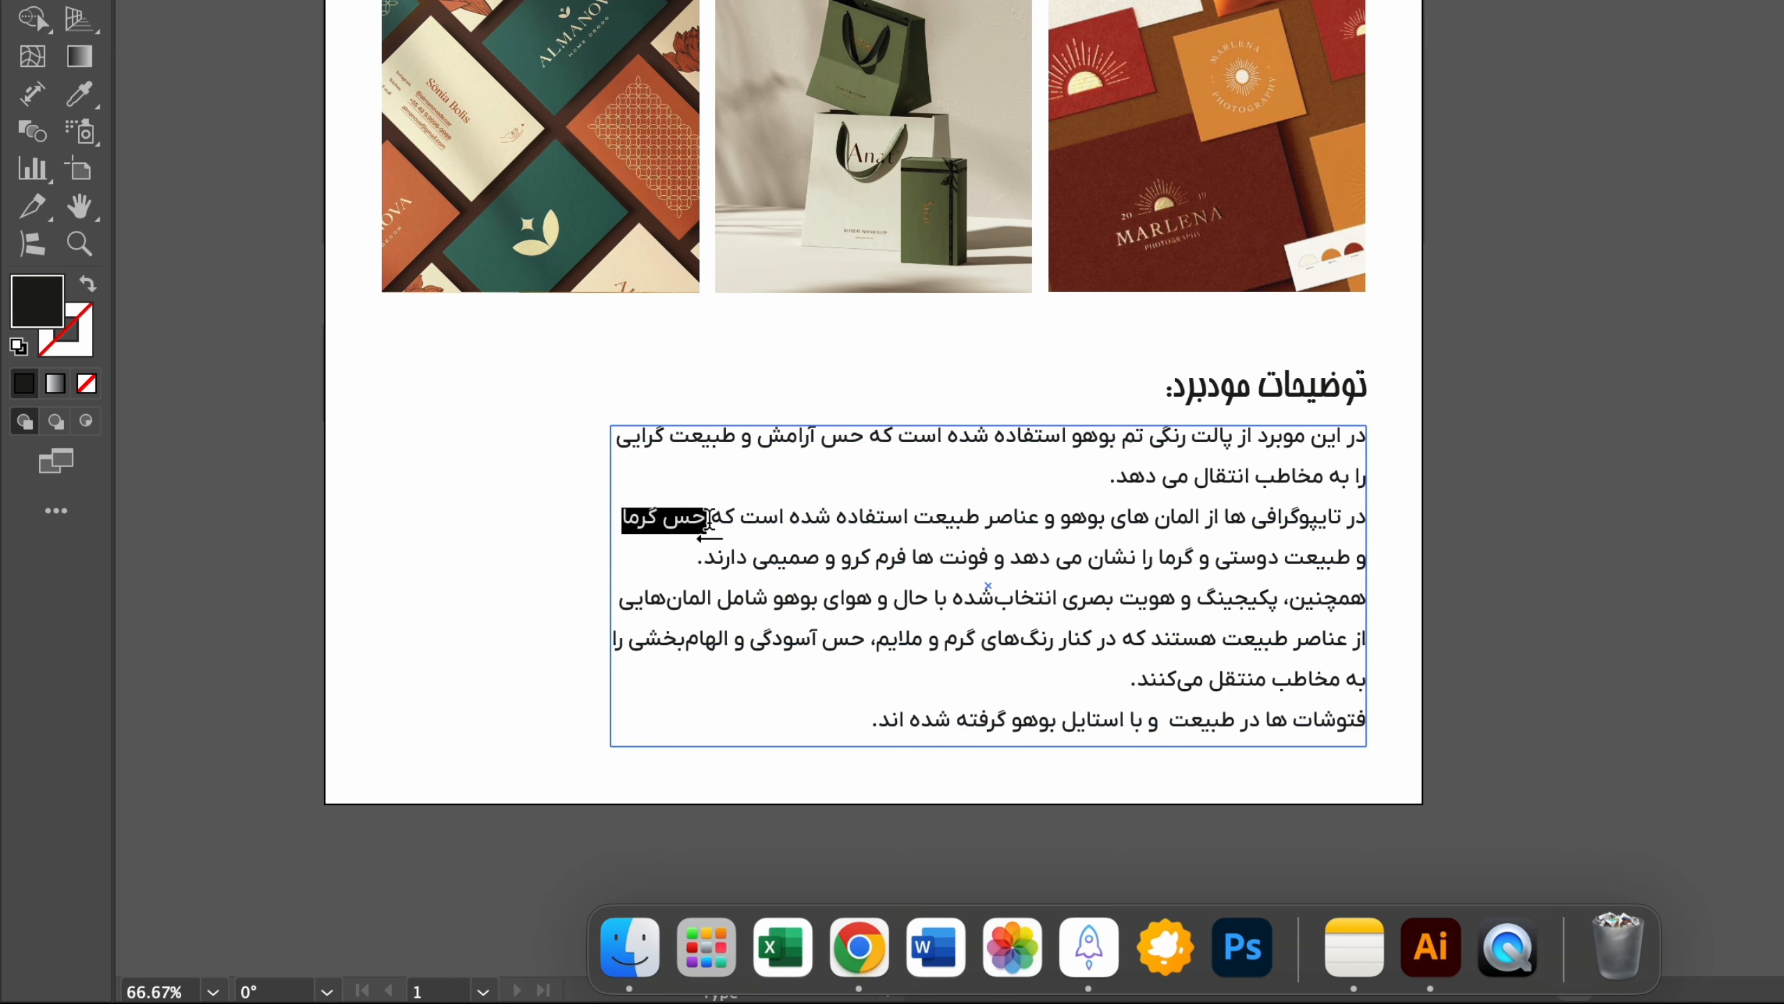
{"action": "key", "text": "BackSpace"}
{"action": "type", "text": "حس"}
{"action": "key", "text": "Delete"}
{"action": "key", "text": "Delete"}
{"action": "key", "text": "Escape"}
{"action": "left_click", "coordinate": [647, 750]}
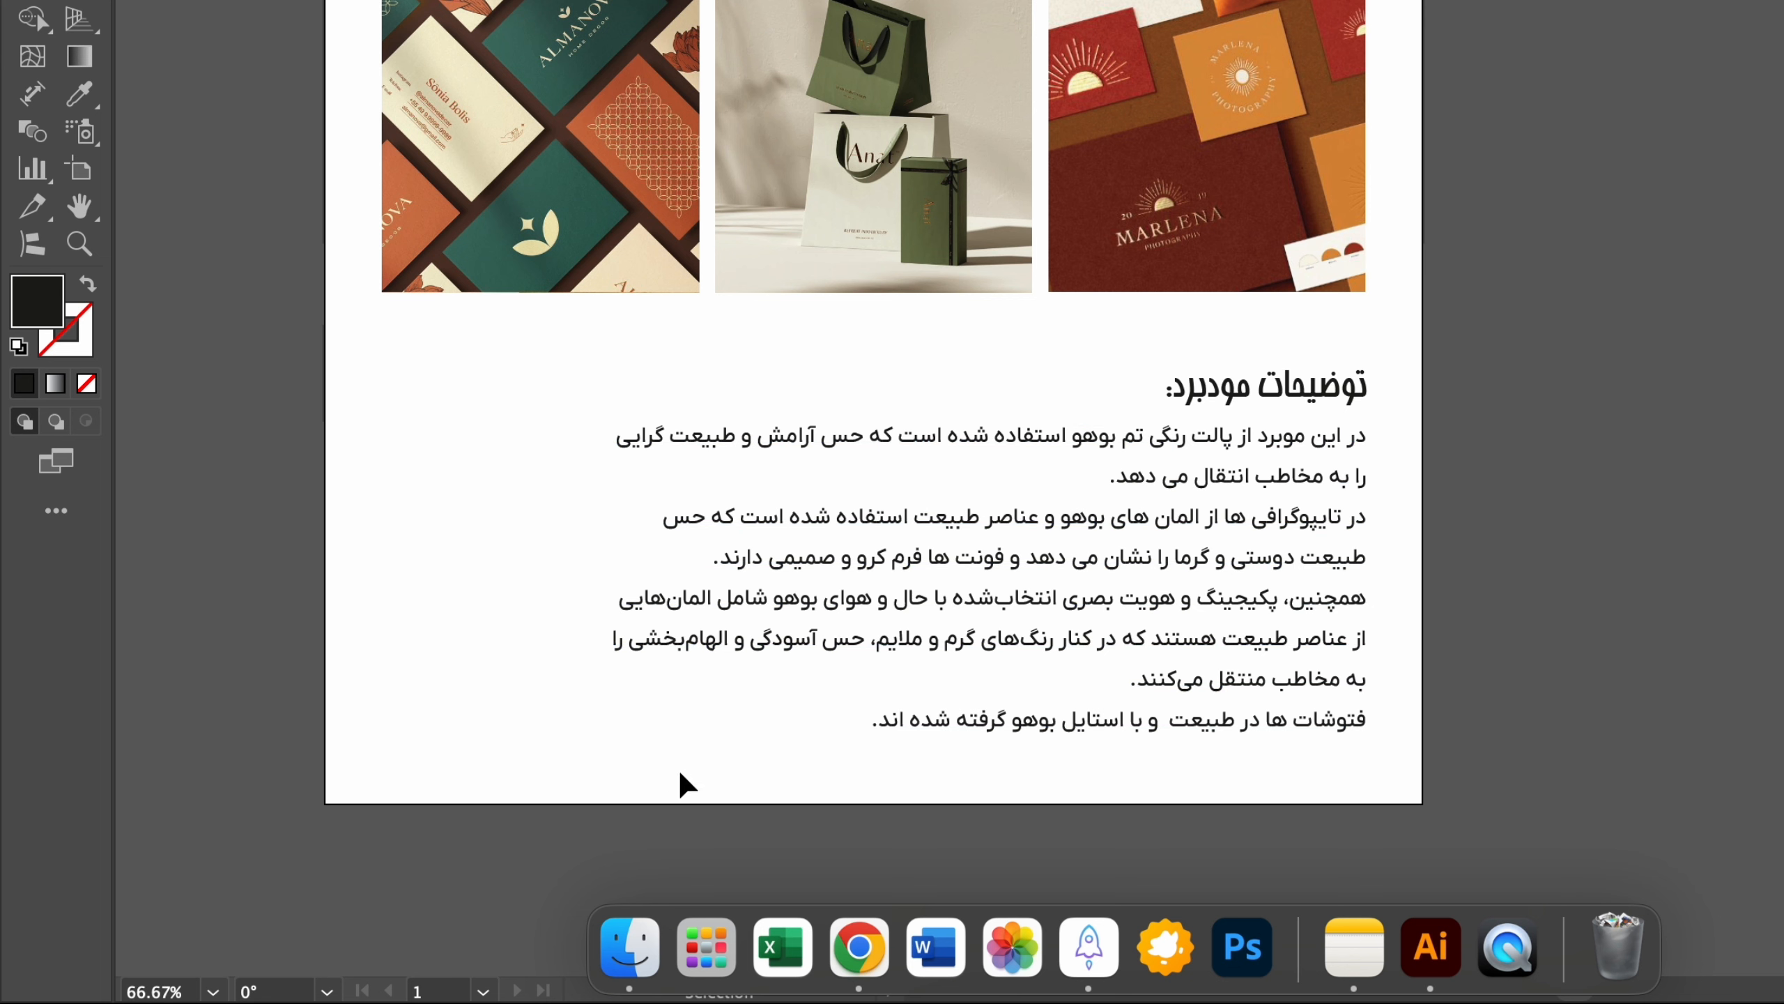